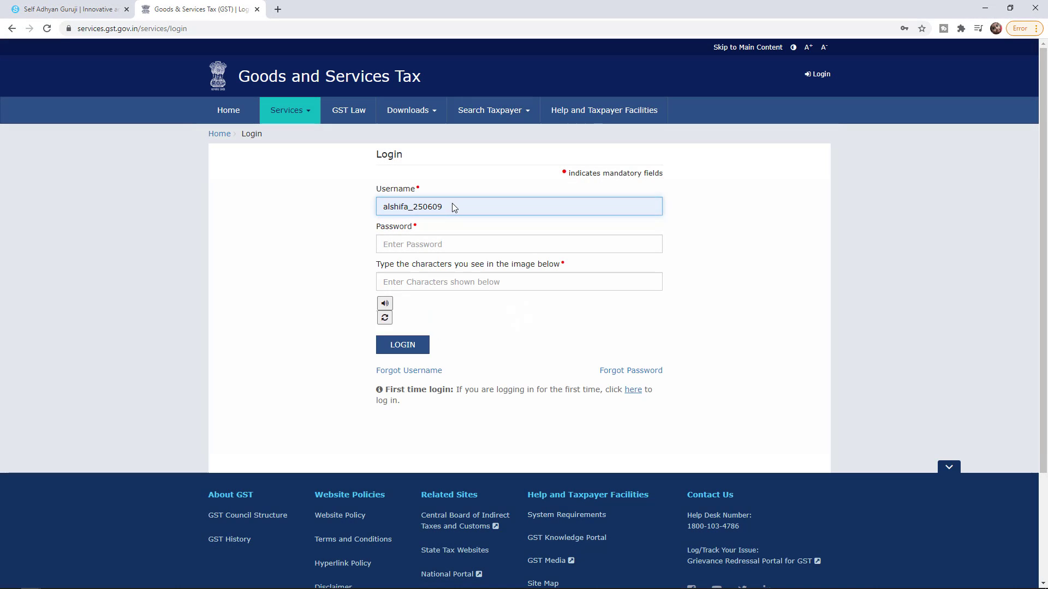
Step: Try to log in to the GST portal with the account username, password and captcha characters
{"action": "left_click", "coordinate": [432, 203]}
{"action": "left_click_drag", "start_coordinate": [442, 206], "coordinate": [377, 206]}
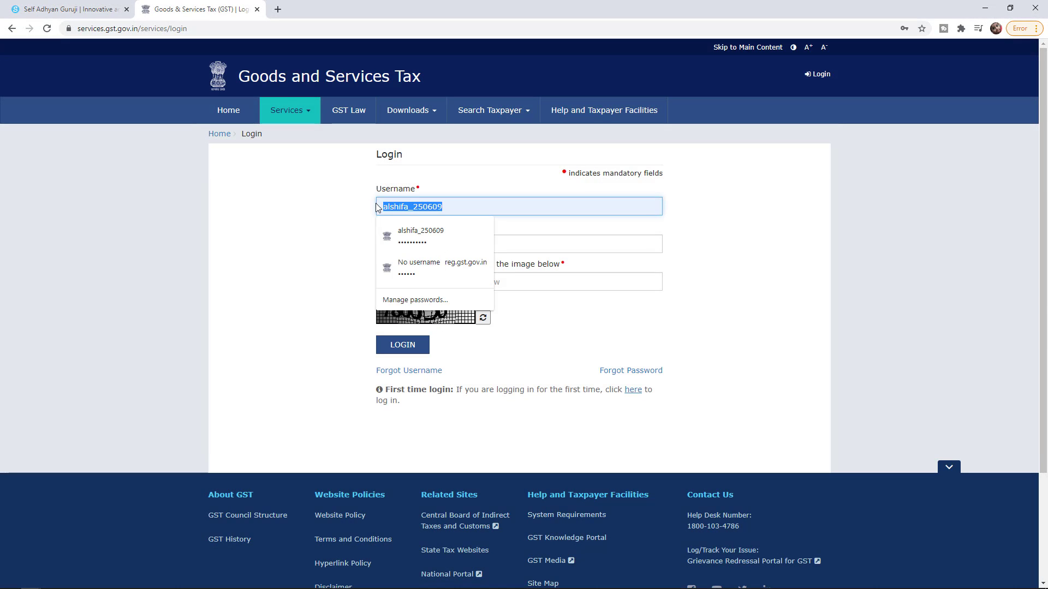
{"action": "type", "text": "ra_"}
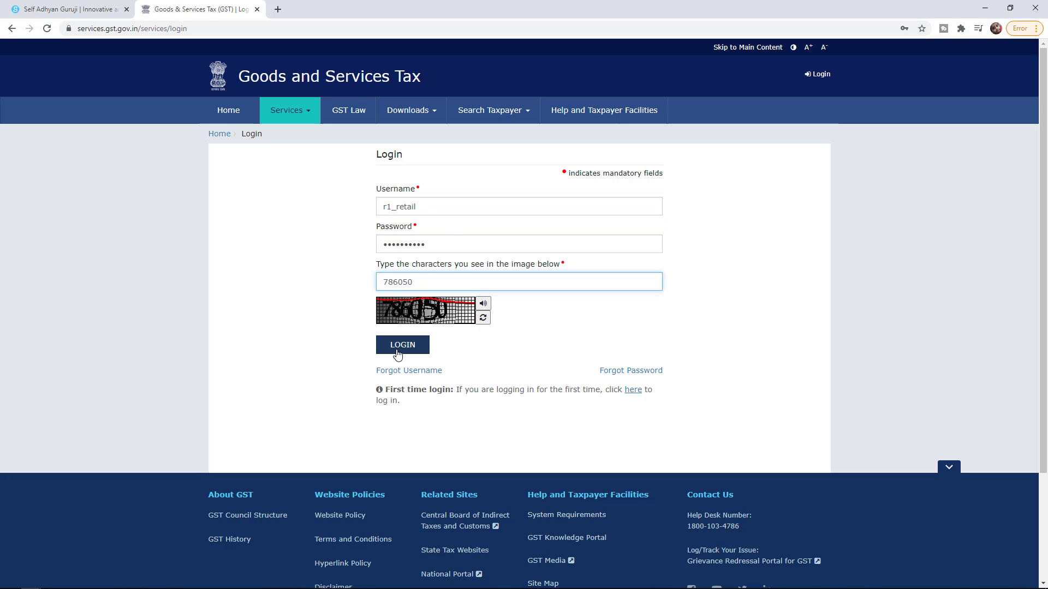
{"action": "left_click", "coordinate": [397, 352]}
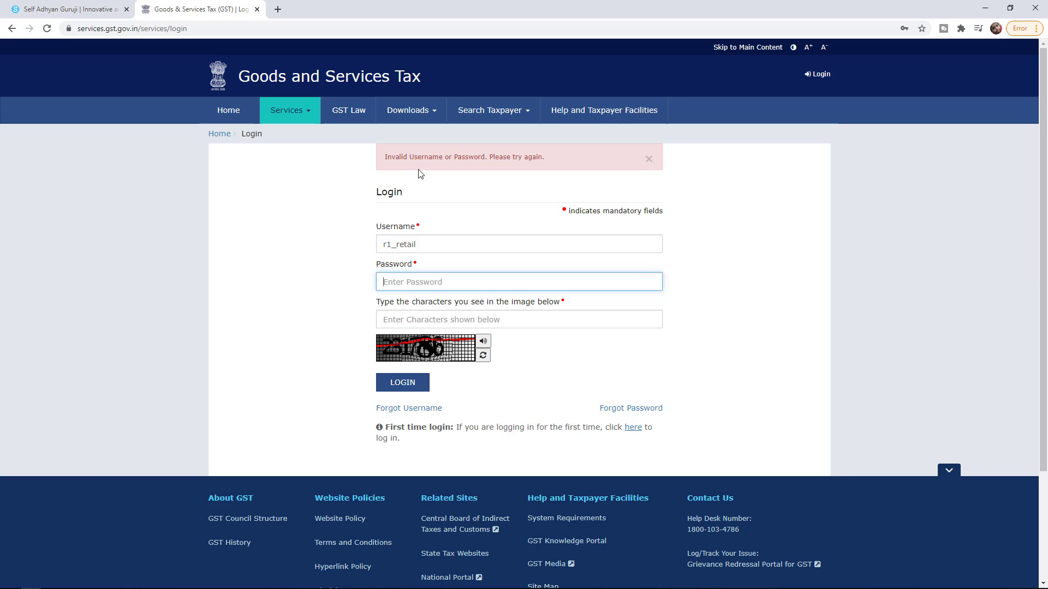
Step: Correct the account username, enter the account password and the captcha characters, and log in
{"action": "left_click", "coordinate": [424, 281]}
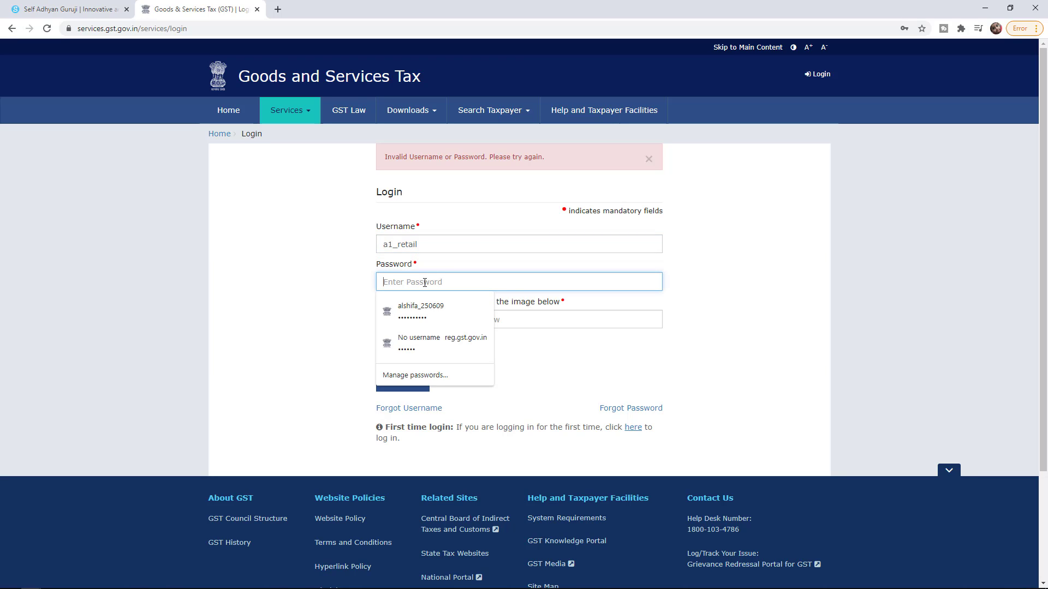
{"action": "type", "text": "******"}
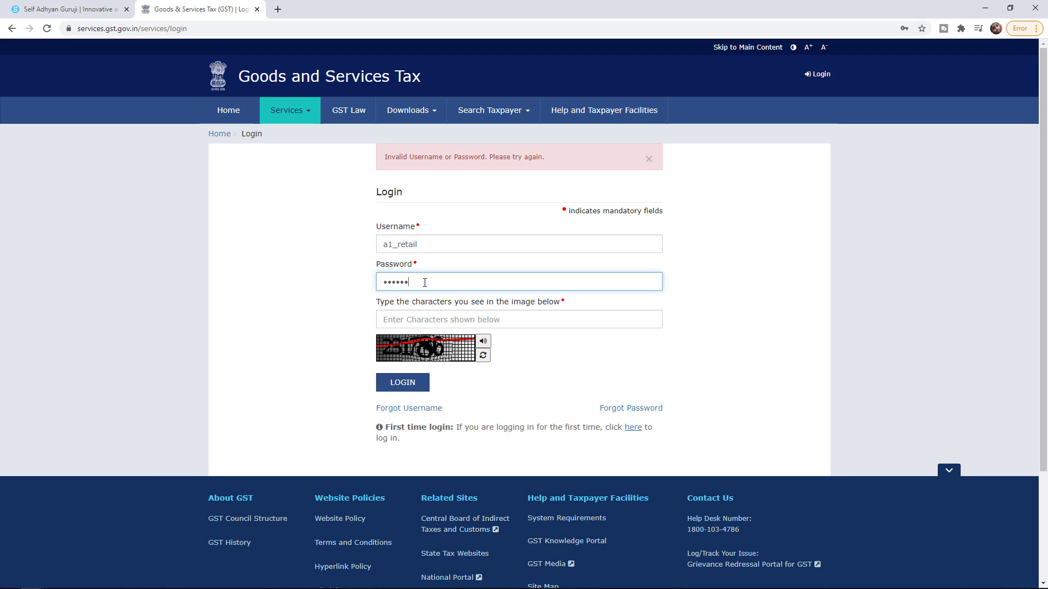
{"action": "type", "text": "**"}
{"action": "left_click", "coordinate": [443, 322]}
{"action": "type", "text": "231"}
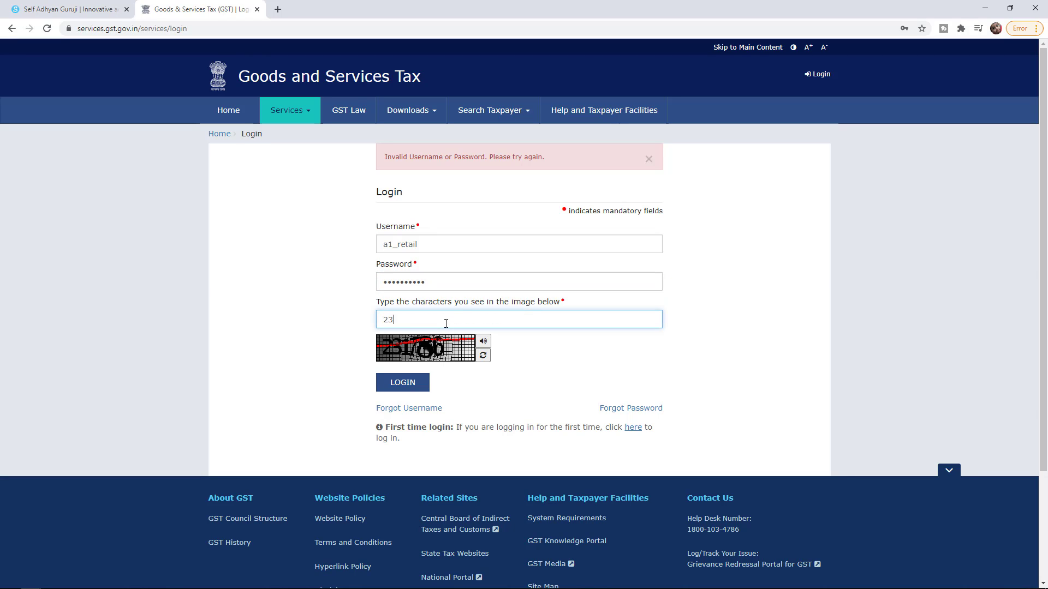
{"action": "type", "text": "786"}
{"action": "left_click", "coordinate": [419, 381]}
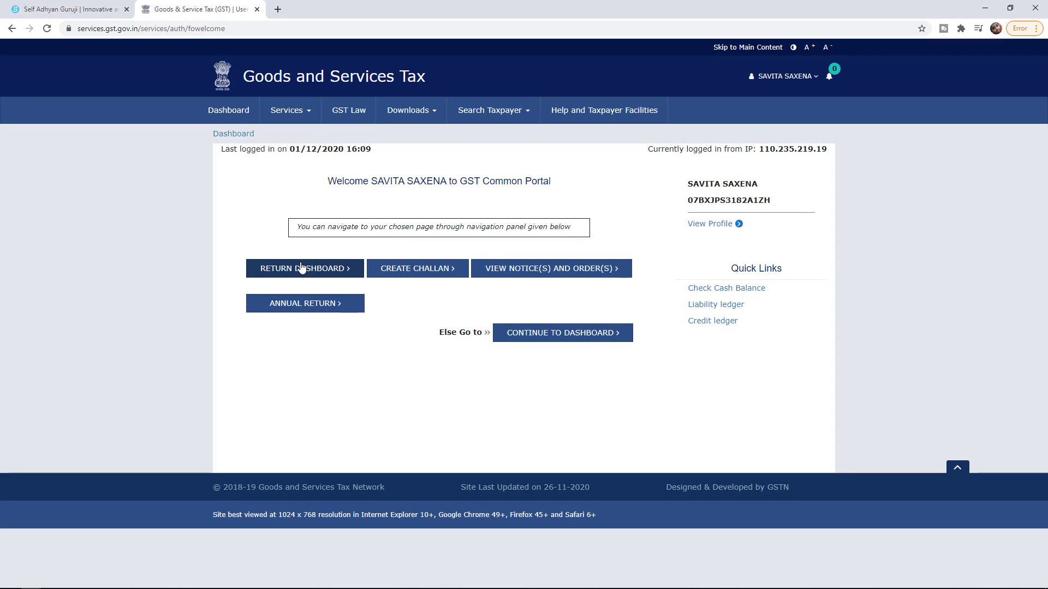
Step: Open the return dashboard and search for returns of financial year 2020-21 with filing period December
{"action": "left_click", "coordinate": [302, 267]}
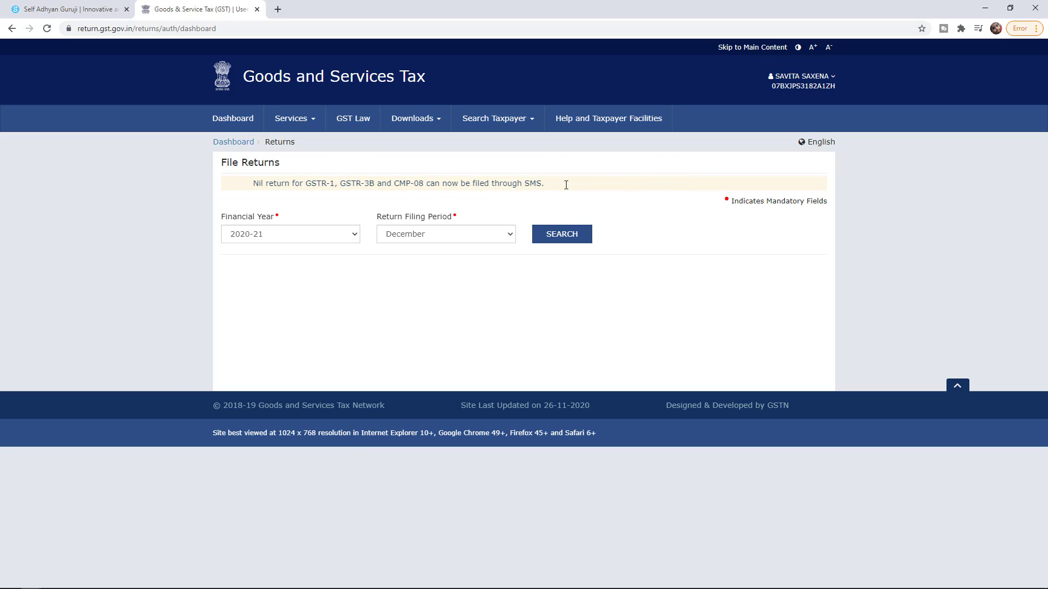
{"action": "key", "text": "alt+Tab"}
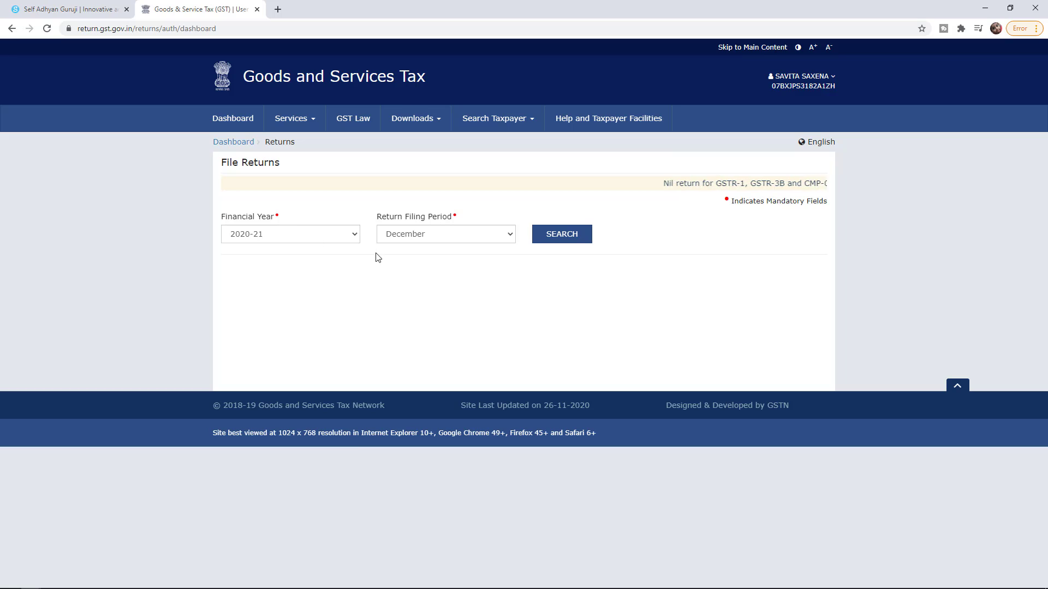
{"action": "left_click", "coordinate": [401, 241]}
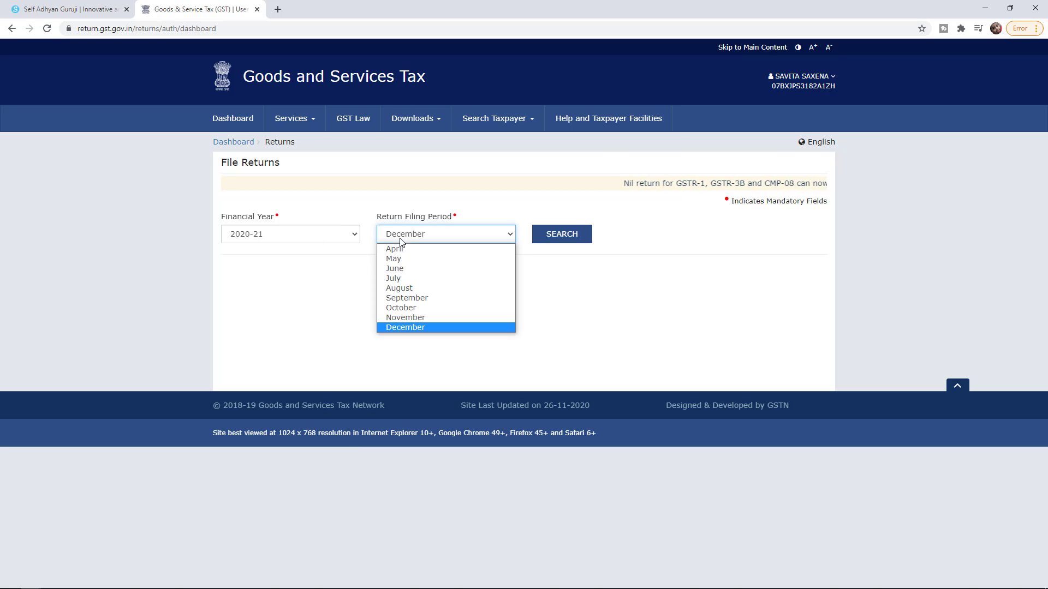
{"action": "left_click", "coordinate": [412, 328]}
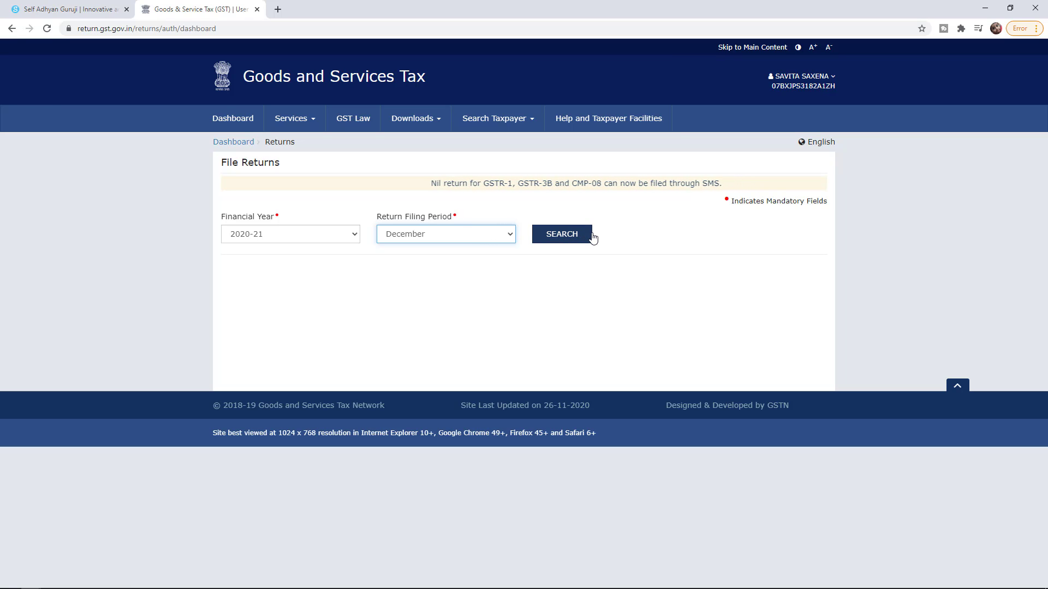
{"action": "left_click", "coordinate": [564, 236]}
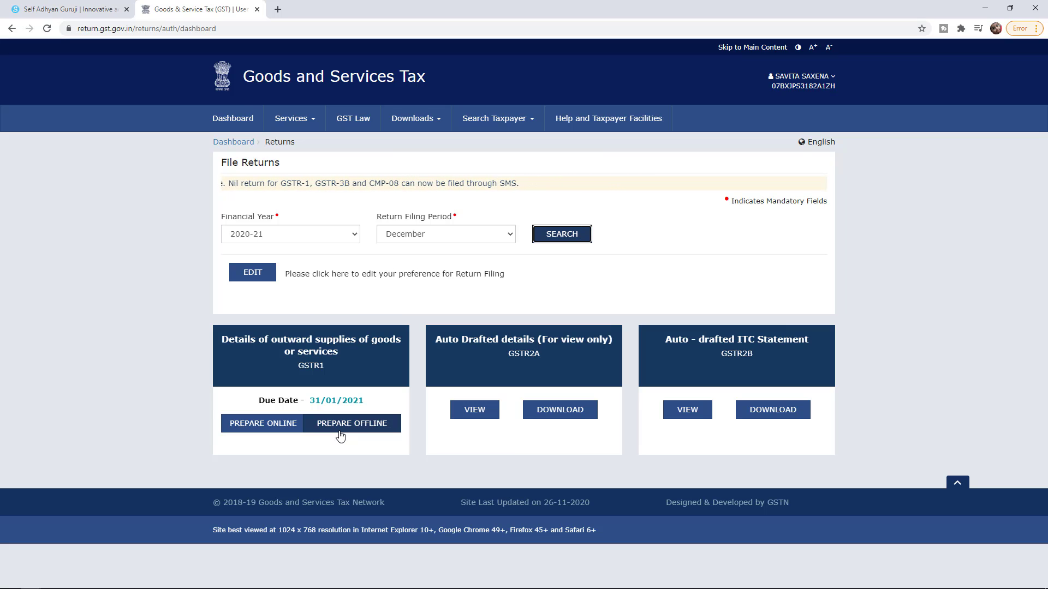
Step: Switch to TallyPrime and open the GSTR-1 report from the GST reports
{"action": "key", "text": "alt+Tab"}
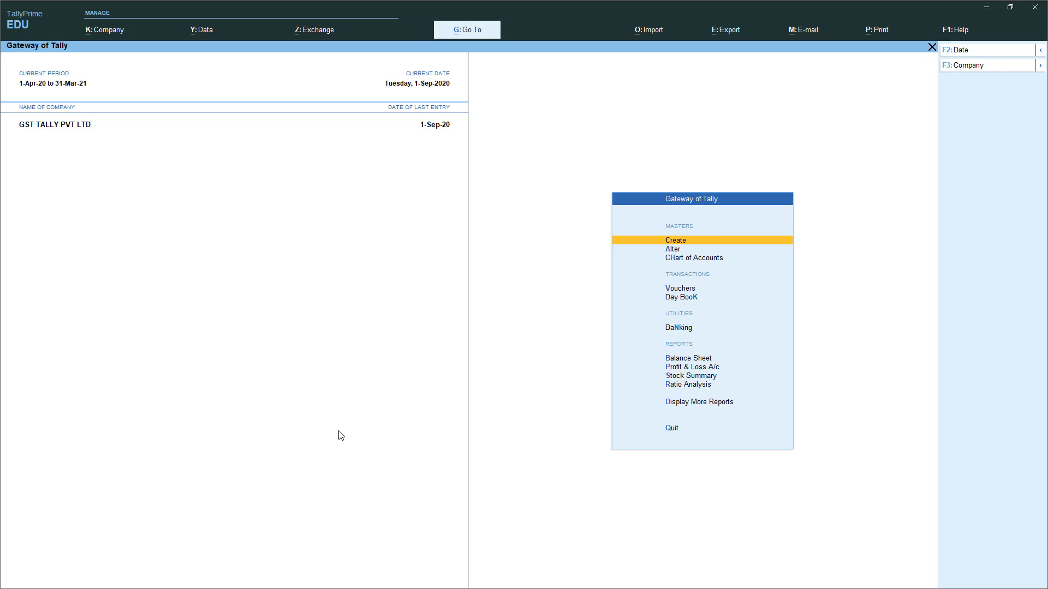
{"action": "key", "text": "d"}
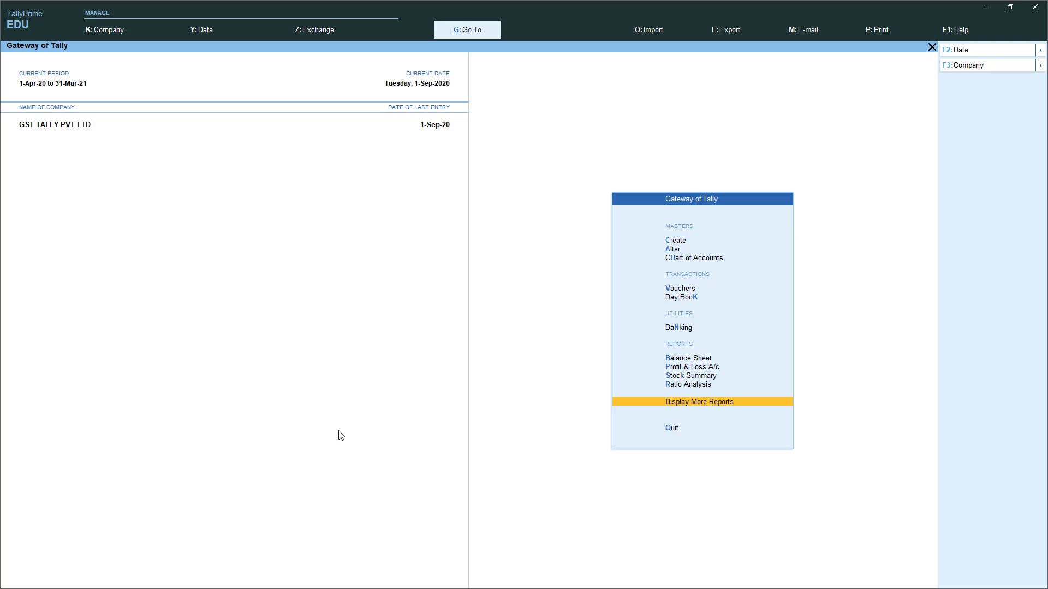
{"action": "key", "text": "Return"}
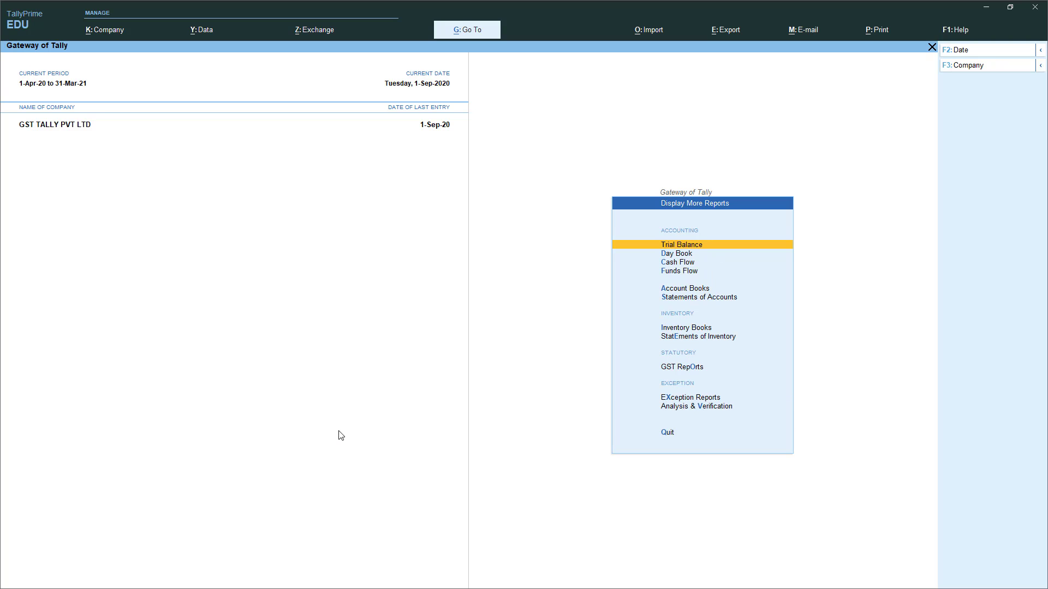
{"action": "key", "text": "Down"}
{"action": "key", "text": "Down"}
{"action": "key", "text": "Down"}
{"action": "key", "text": "Down"}
{"action": "key", "text": "Down"}
{"action": "key", "text": "Down"}
{"action": "key", "text": "Down"}
{"action": "key", "text": "Down"}
{"action": "key", "text": "Down"}
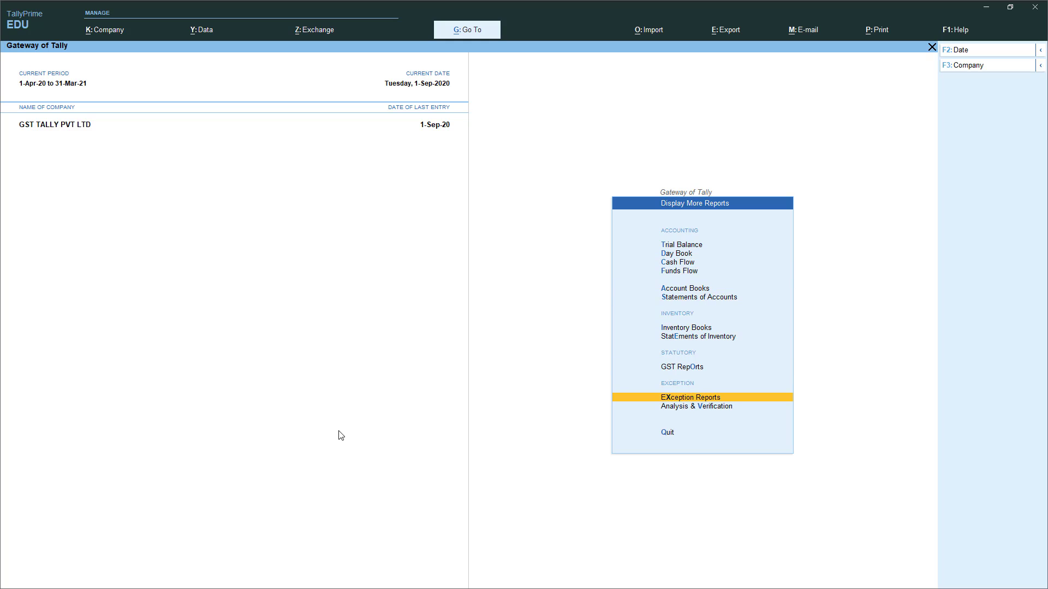
{"action": "key", "text": "Up"}
{"action": "key", "text": "Return"}
{"action": "key", "text": "Return"}
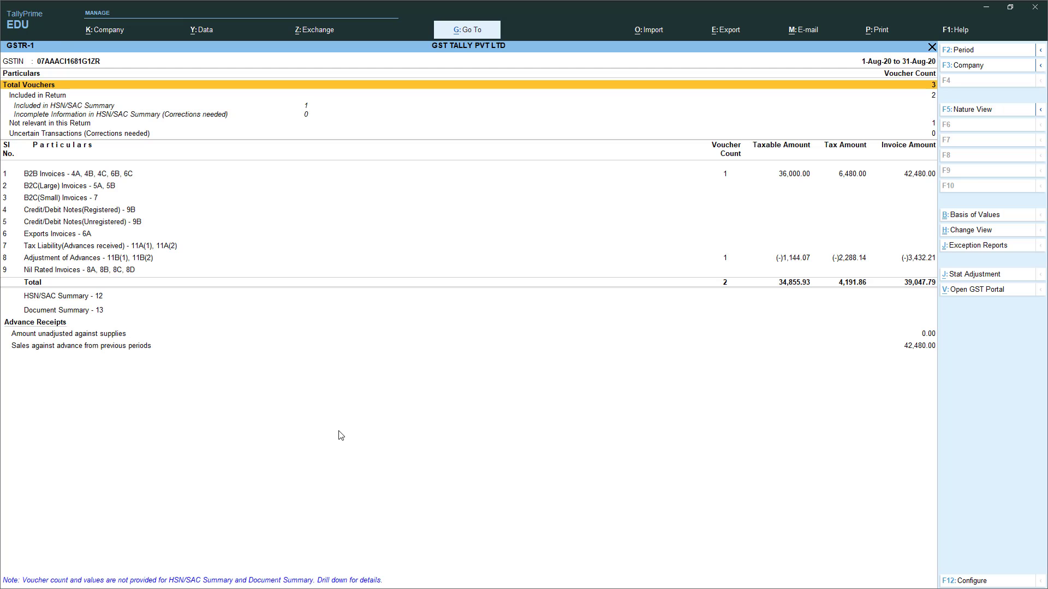
Step: Change the GSTR-1 report period to 1-Apr-20 to 1-Sep-20
{"action": "key", "text": "F2"}
{"action": "key", "text": "space"}
{"action": "key", "text": "Return"}
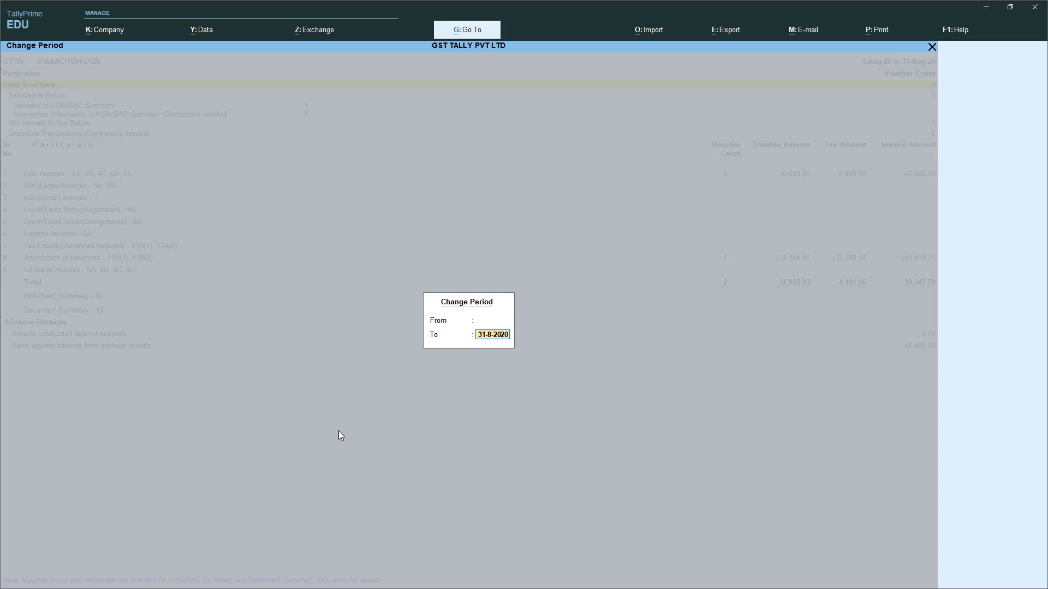
{"action": "key", "text": "space"}
{"action": "key", "text": "Return"}
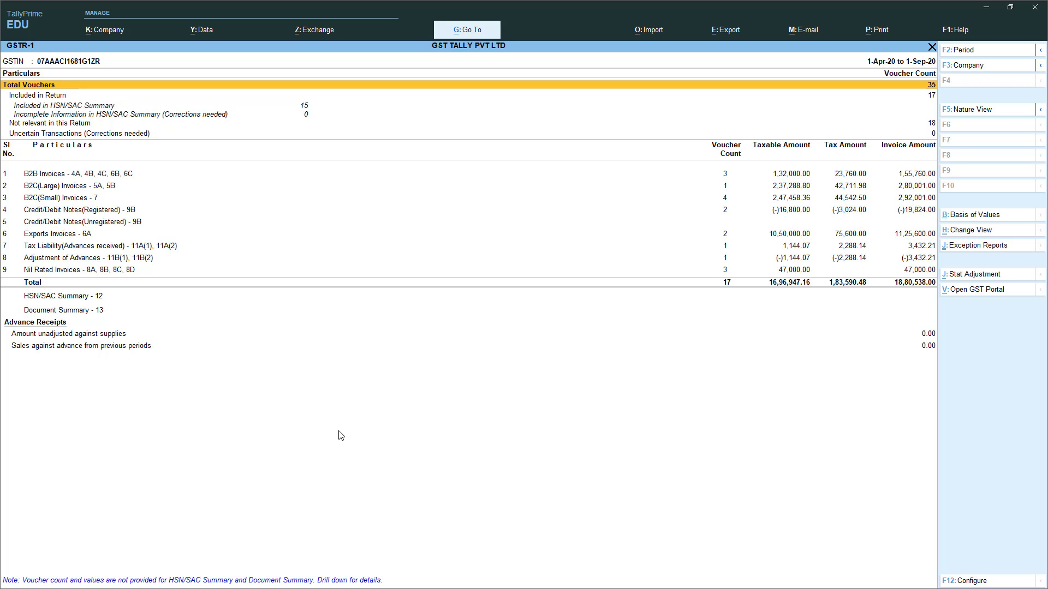
Step: Go through the GSTR-1 return sections one by one down to Nil Rated Invoices
{"action": "key", "text": "Down"}
{"action": "key", "text": "Down"}
{"action": "key", "text": "Down"}
{"action": "key", "text": "Down"}
{"action": "key", "text": "Down"}
{"action": "key", "text": "Down"}
{"action": "key", "text": "Down"}
{"action": "key", "text": "Down"}
{"action": "key", "text": "Down"}
{"action": "key", "text": "Down"}
{"action": "key", "text": "Down"}
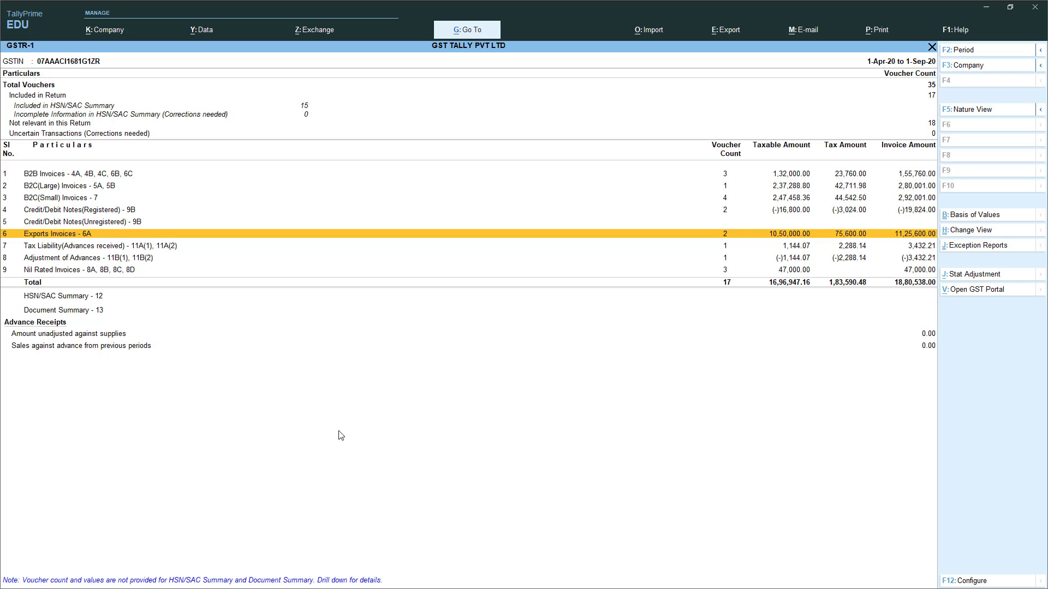
{"action": "key", "text": "Down"}
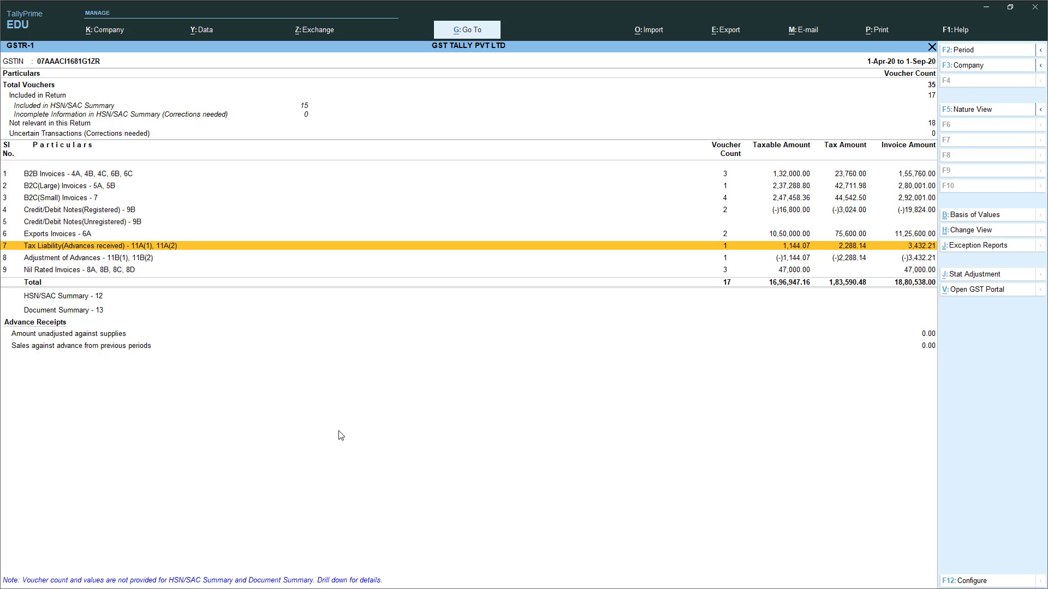
{"action": "key", "text": "Down"}
{"action": "key", "text": "Down"}
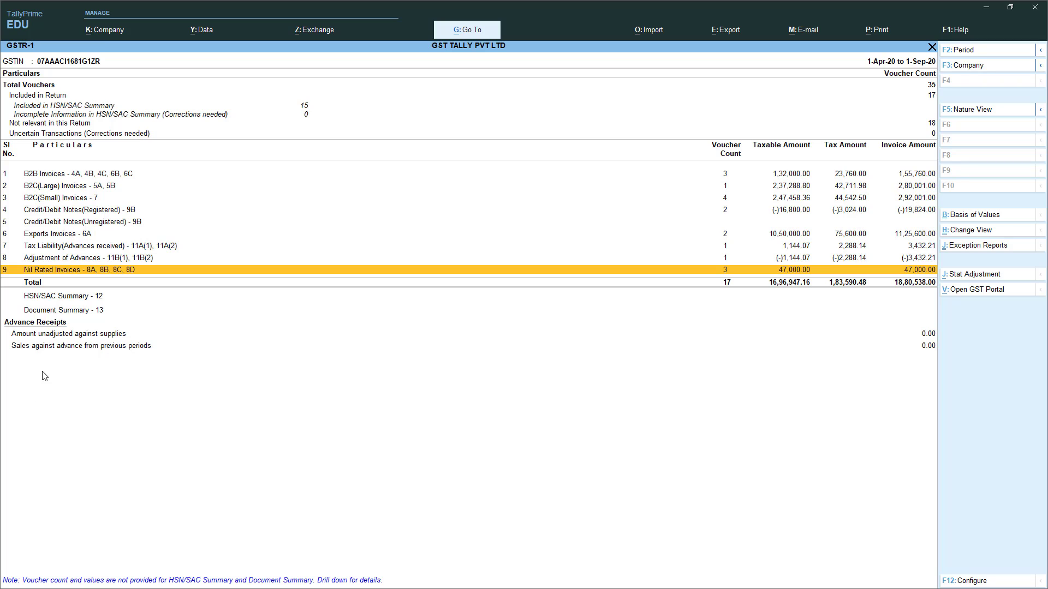
Step: Start the E-Return export of the GSTR-1 report and highlight the JSON (Data Interchange) file format
{"action": "left_click", "coordinate": [720, 37]}
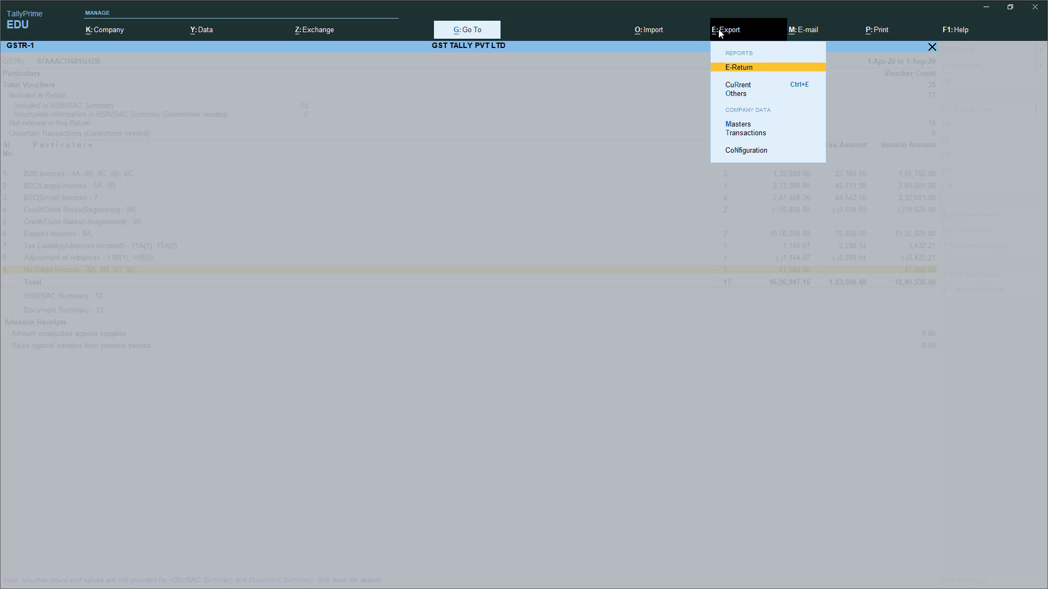
{"action": "left_click", "coordinate": [746, 75]}
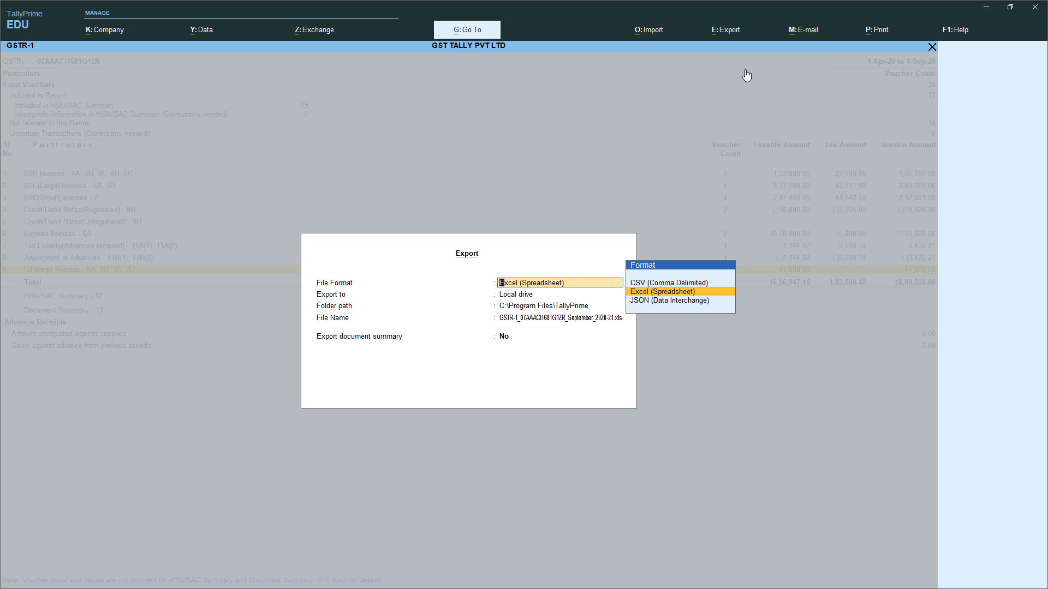
{"action": "key", "text": "Up"}
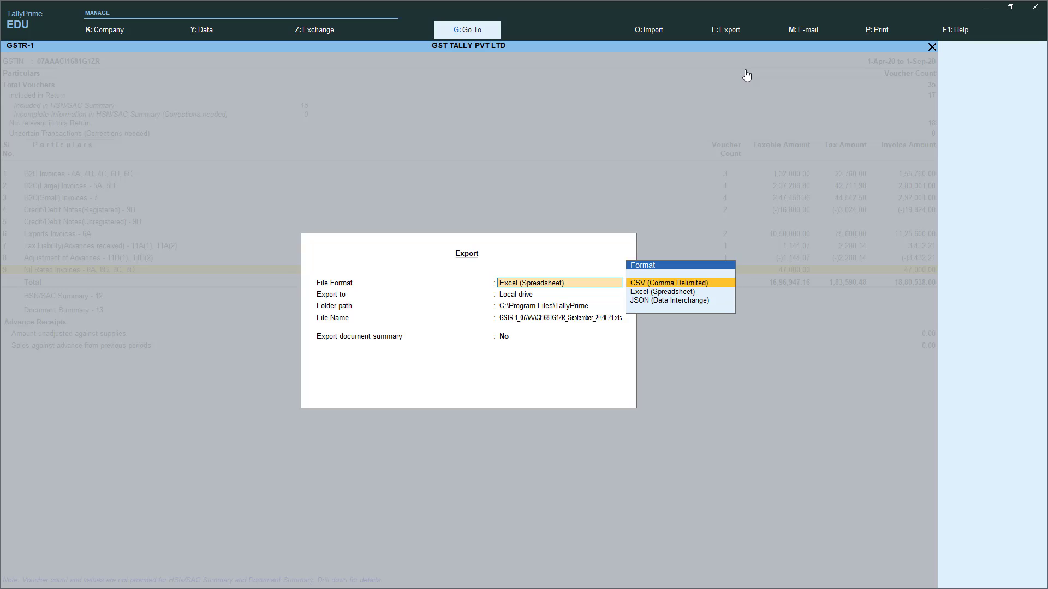
{"action": "key", "text": "Down"}
{"action": "key", "text": "Down"}
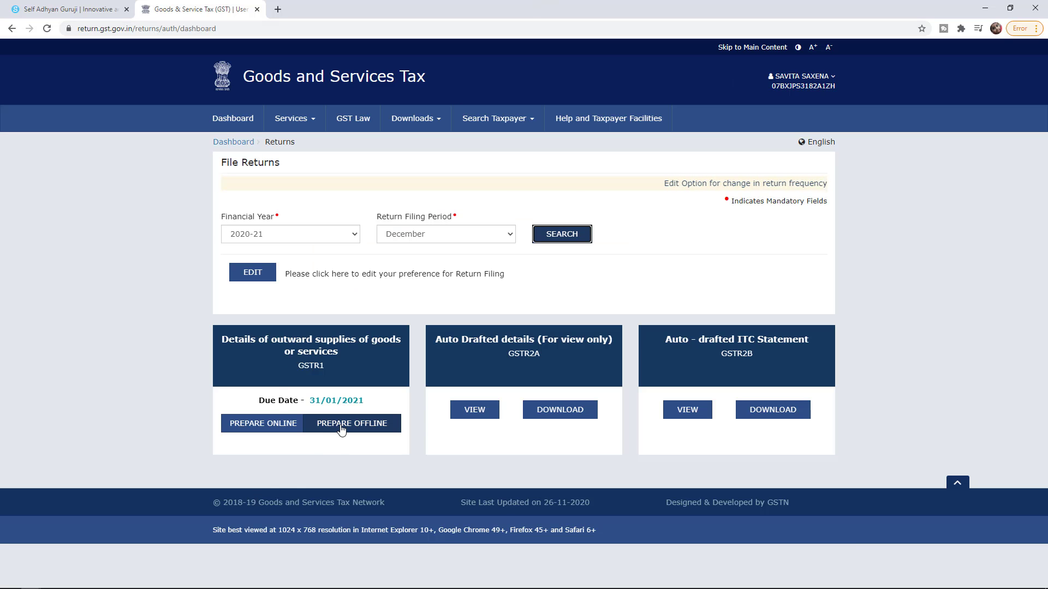
Step: On the GST portal, open GSTR1 offline preparation, look through the invoice upload file chooser and cancel it
{"action": "left_click", "coordinate": [341, 425]}
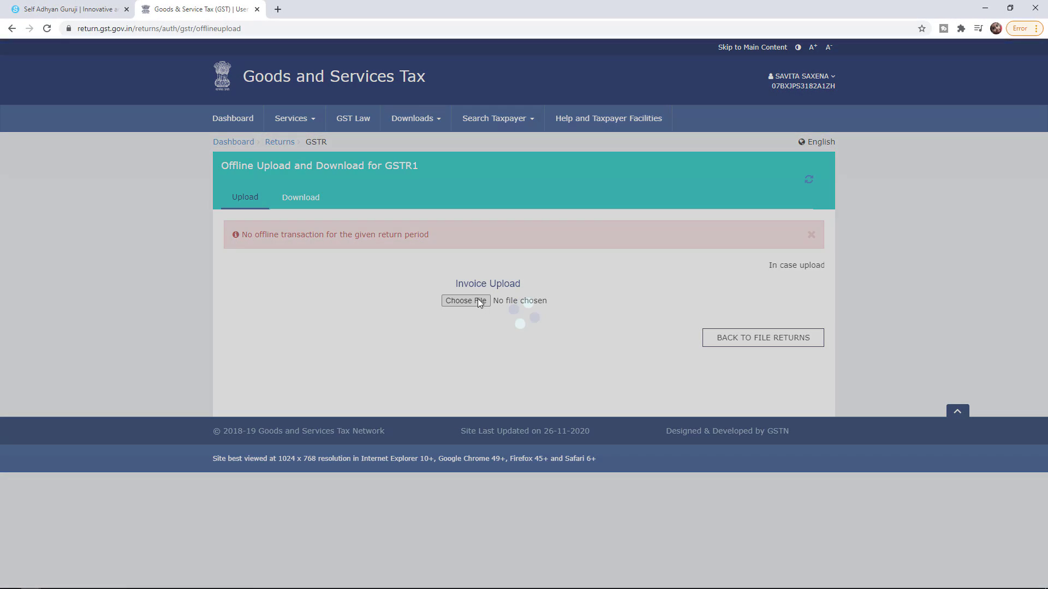
{"action": "left_click", "coordinate": [475, 303]}
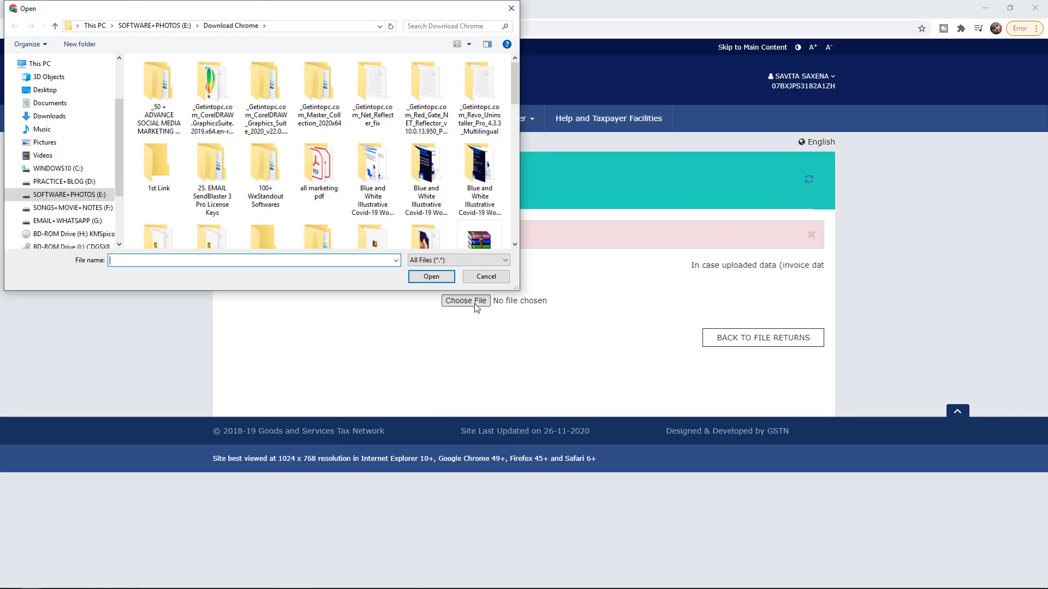
{"action": "left_click", "coordinate": [454, 261]}
{"action": "left_click", "coordinate": [454, 261]}
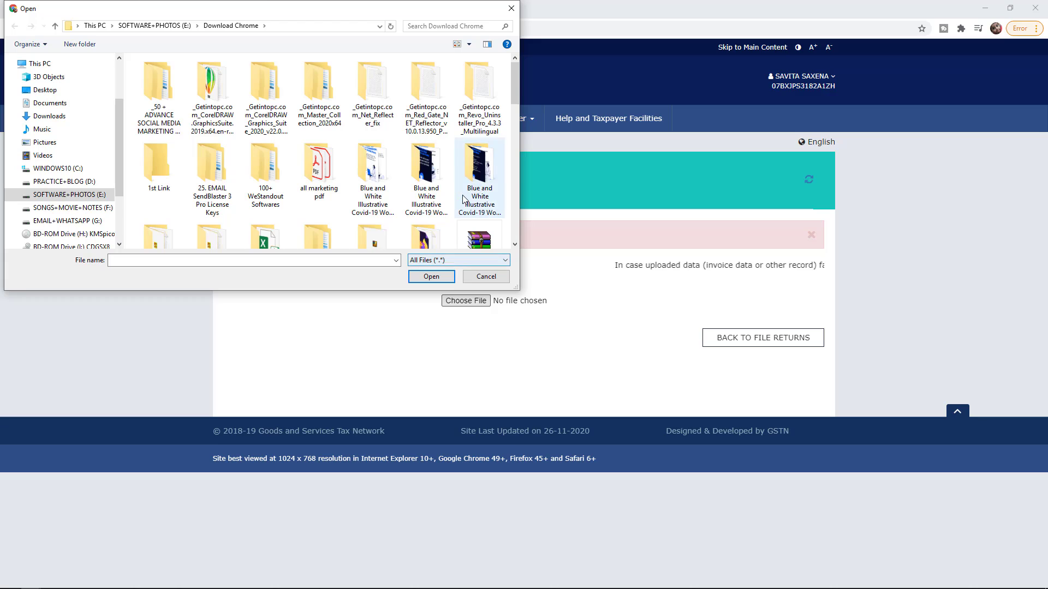
{"action": "scroll", "coordinate": [463, 196], "scroll_direction": "down", "scroll_amount": 5}
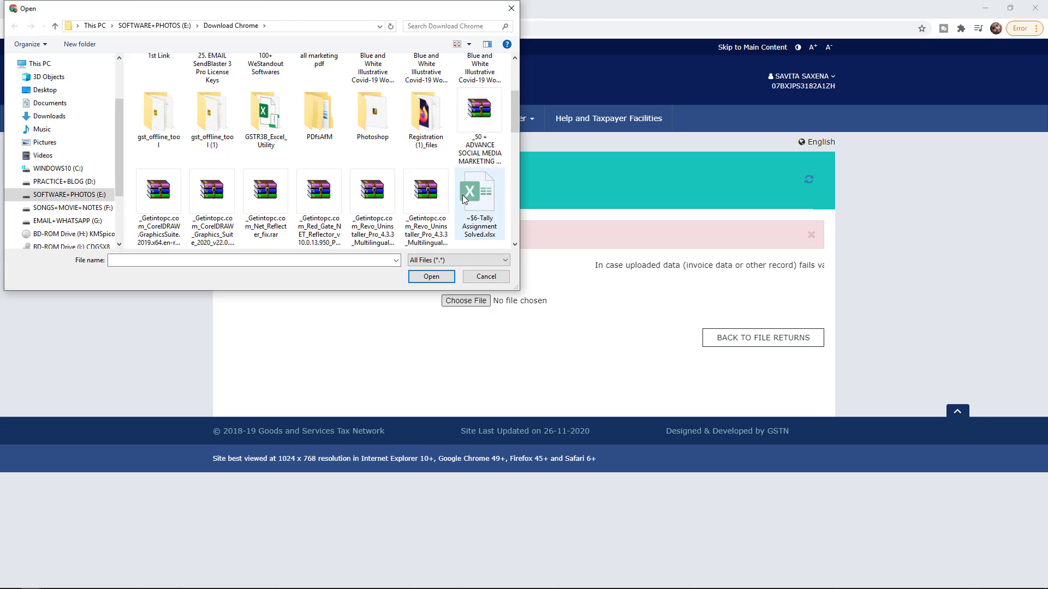
{"action": "left_click", "coordinate": [482, 279]}
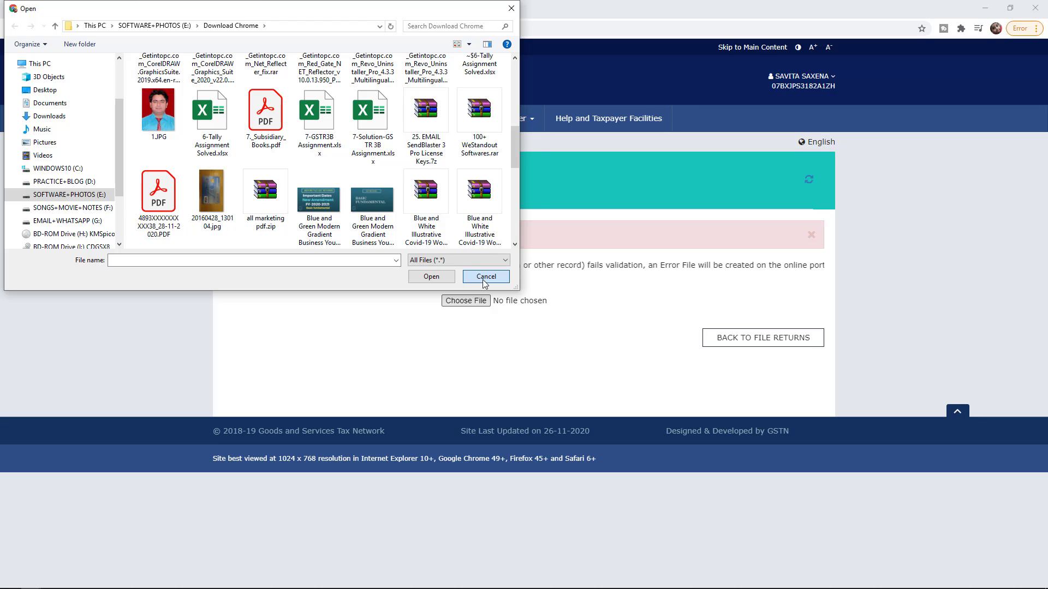
{"action": "left_click", "coordinate": [483, 280]}
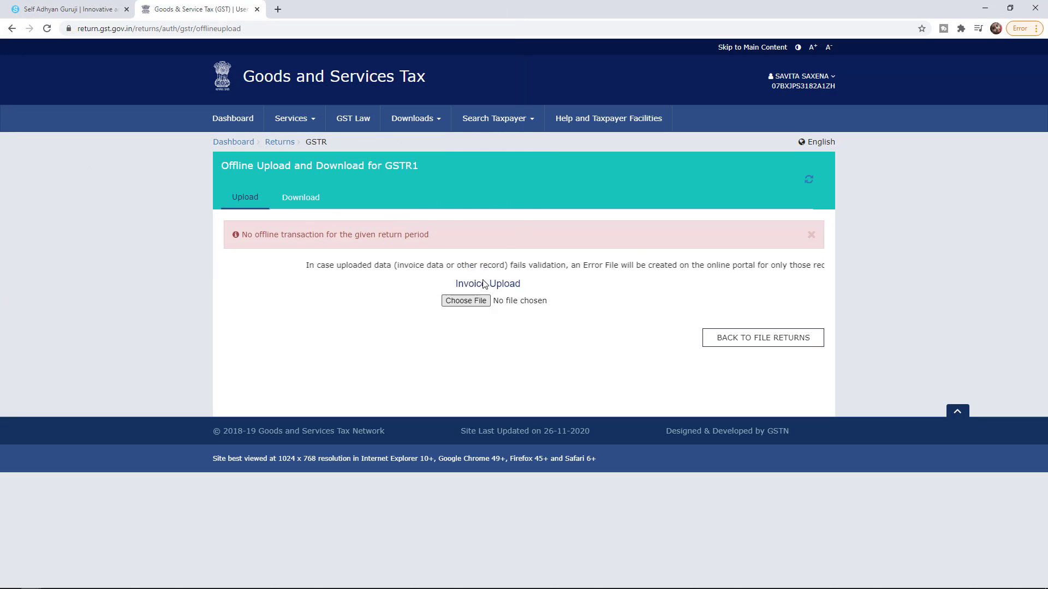
Step: Switch to TallyPrime, export the GSTR-1 return in JSON (Data Interchange) format to D:\, and select the exported file in its folder
{"action": "key", "text": "alt+Tab"}
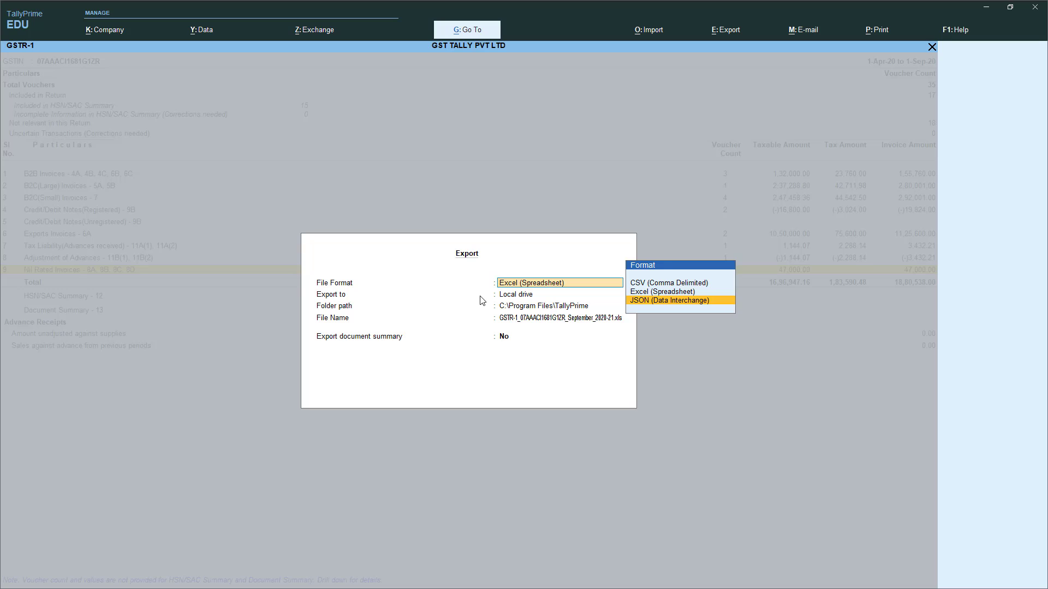
{"action": "key", "text": "Return"}
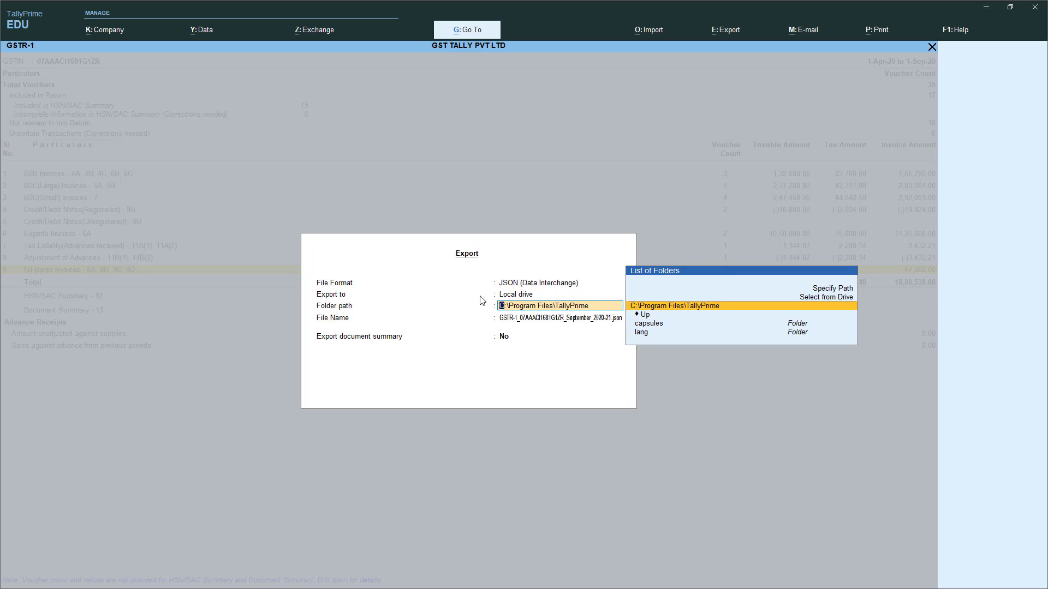
{"action": "type", "text": "D"}
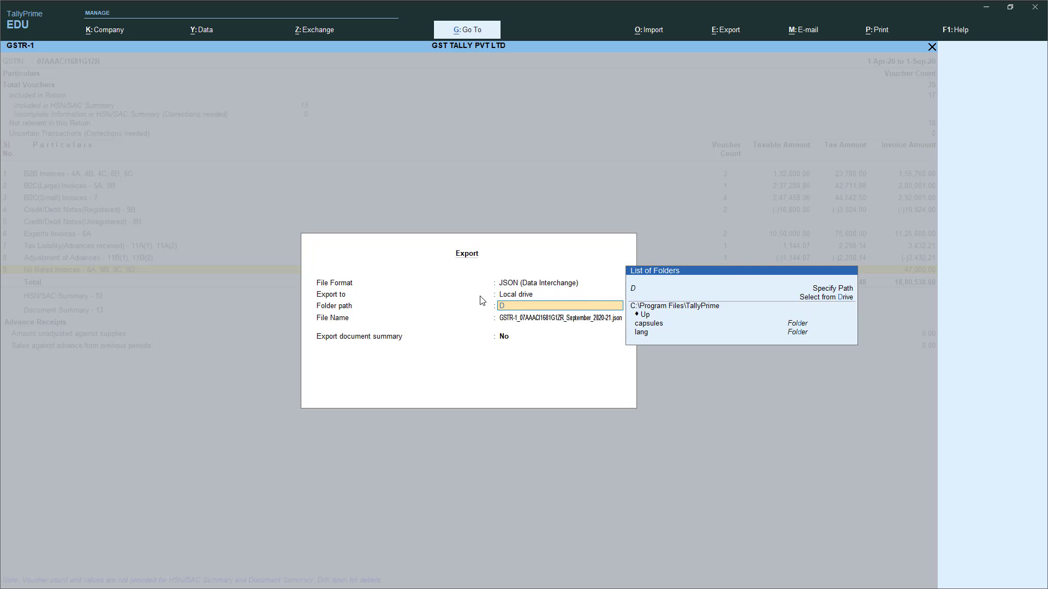
{"action": "type", "text": ":\\"}
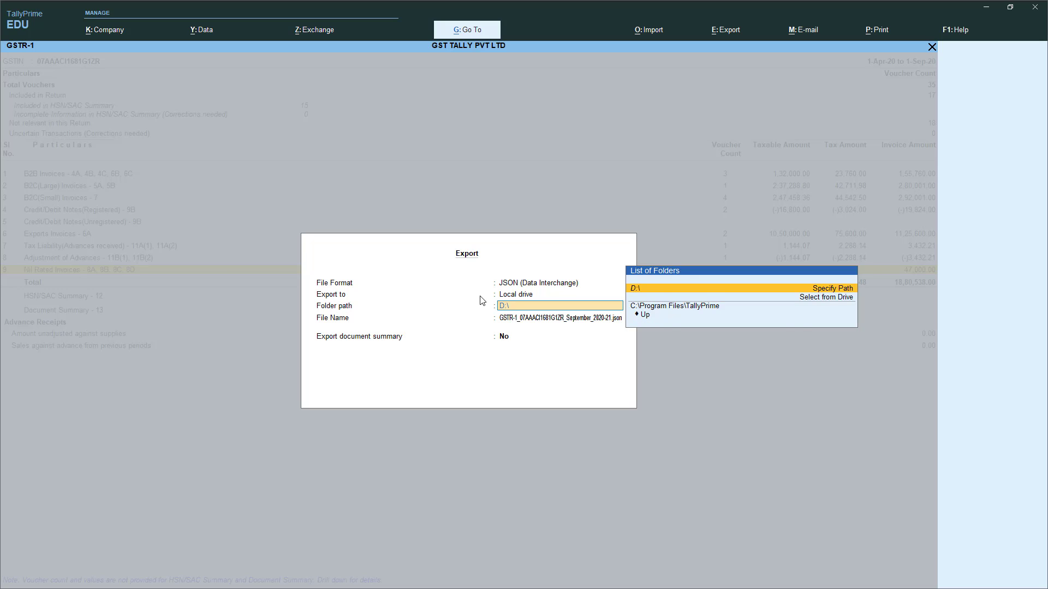
{"action": "key", "text": "Return"}
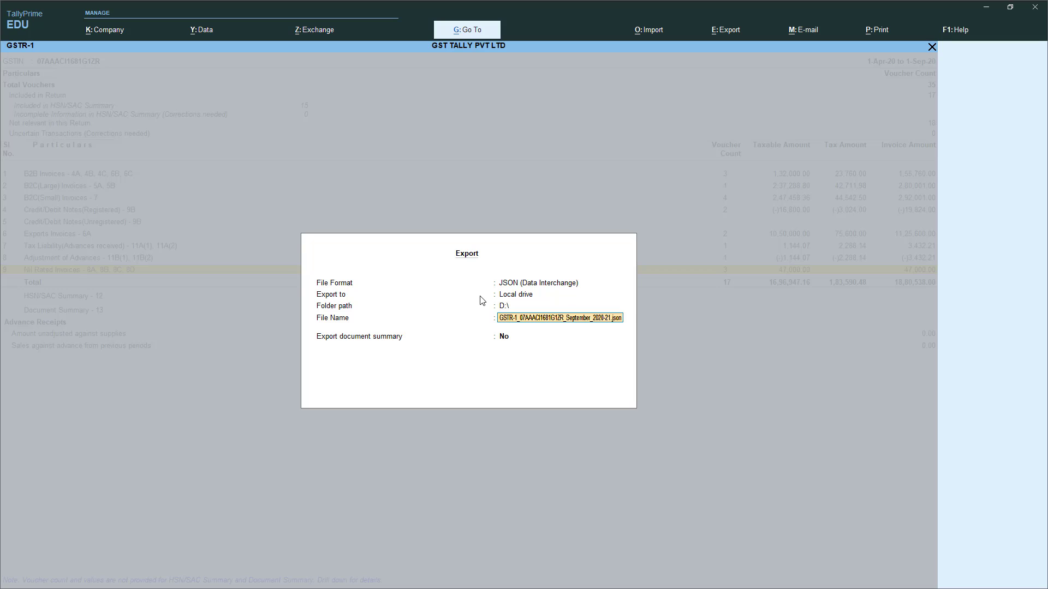
{"action": "key", "text": "Return"}
{"action": "key", "text": "Return"}
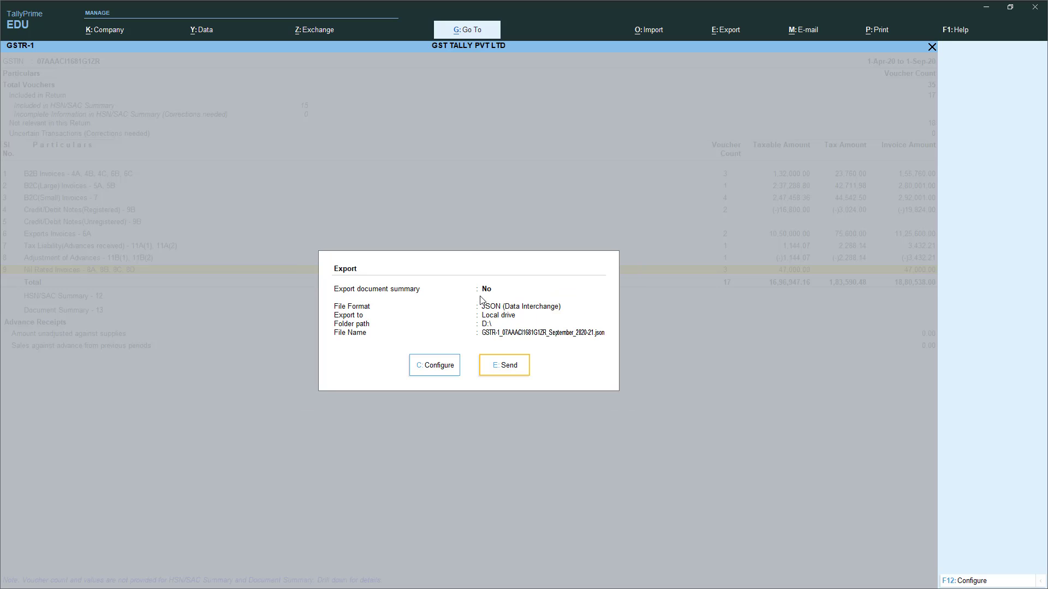
{"action": "left_click", "coordinate": [513, 366]}
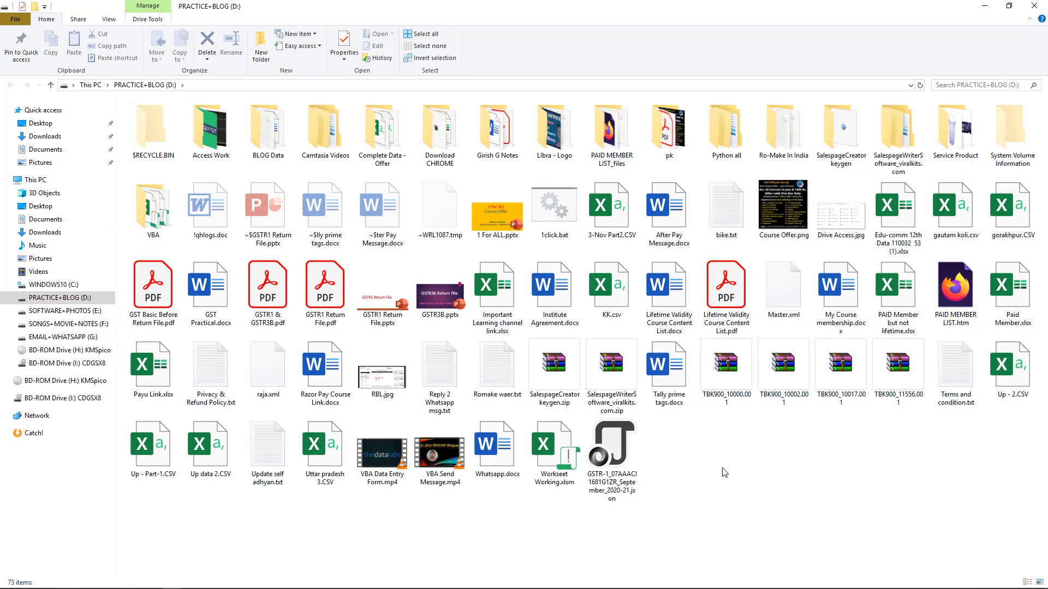
{"action": "left_click", "coordinate": [621, 465]}
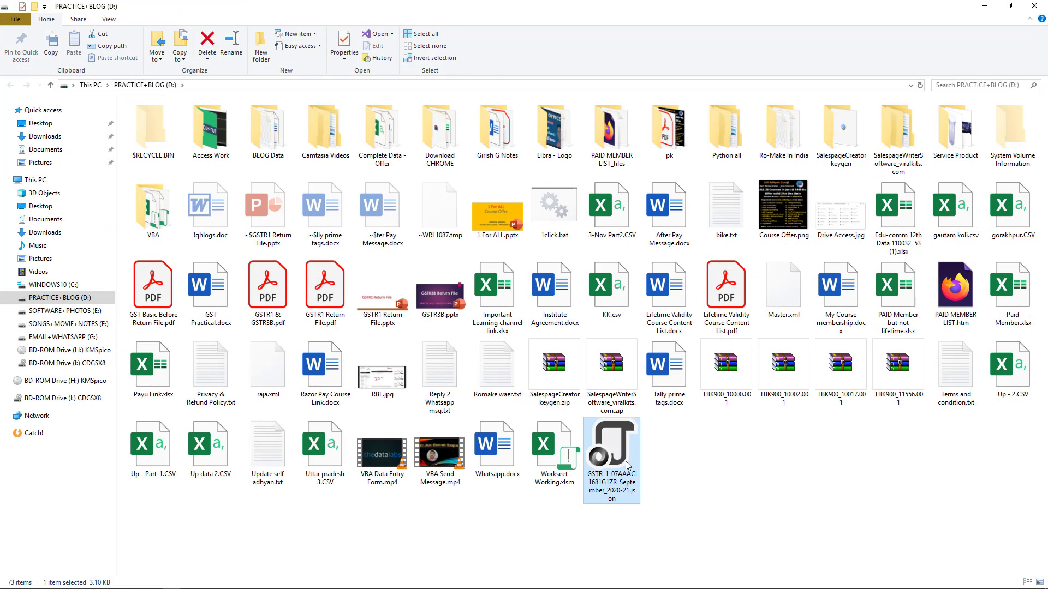
{"action": "left_click", "coordinate": [983, 6]}
Step: Switch to the GST portal and upload the September 2020-21 GSTR-1 JSON file from the PRACTICE+BLOG (D:) drive
{"action": "key", "text": "super+Tab"}
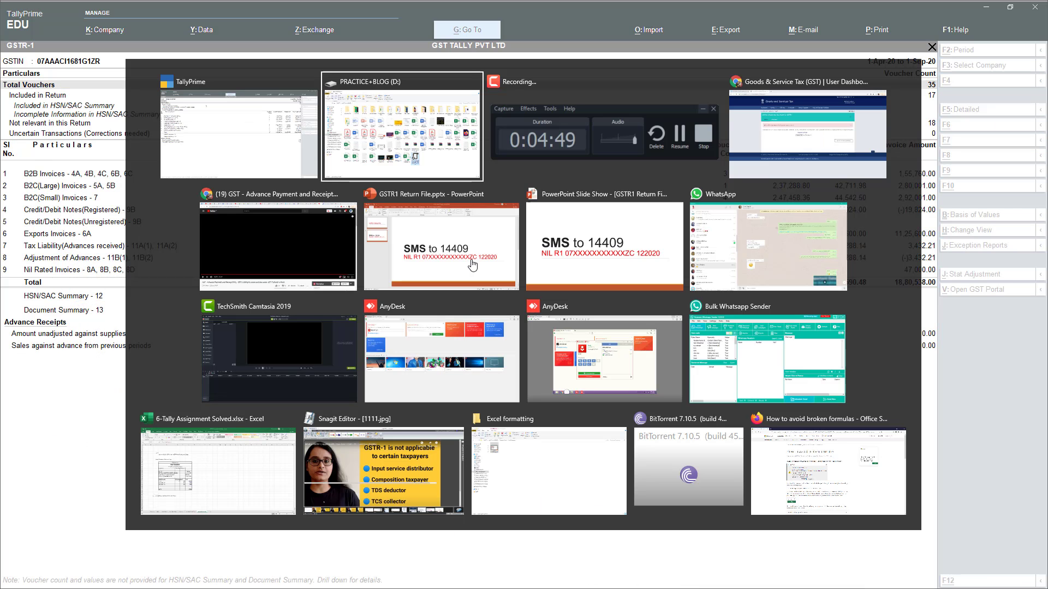
{"action": "left_click", "coordinate": [807, 134]}
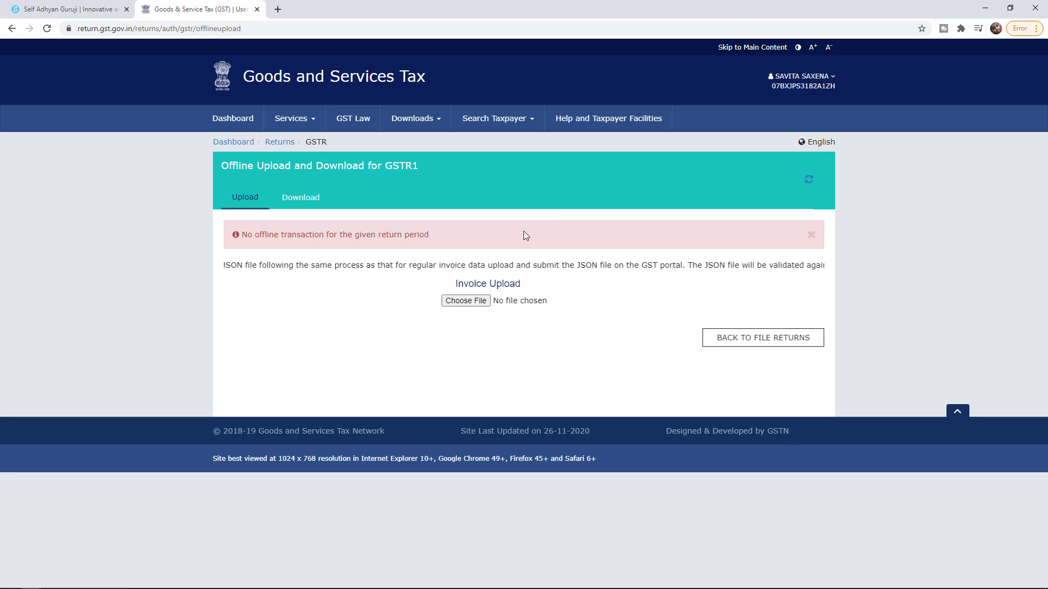
{"action": "left_click", "coordinate": [465, 301]}
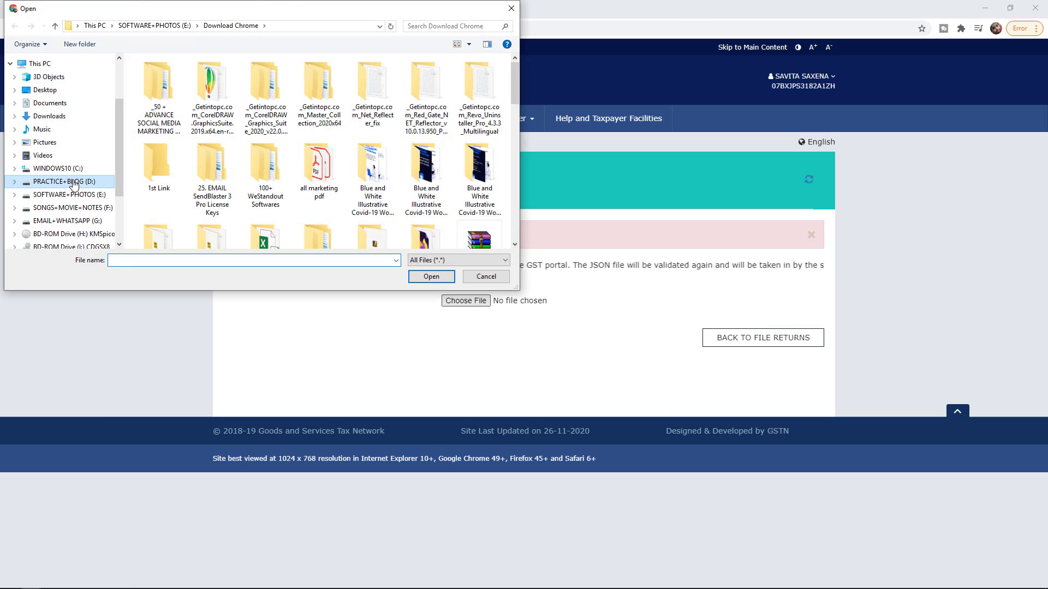
{"action": "left_click", "coordinate": [73, 182]}
{"action": "scroll", "coordinate": [323, 178], "scroll_direction": "down", "scroll_amount": 3}
{"action": "left_click", "coordinate": [388, 192]}
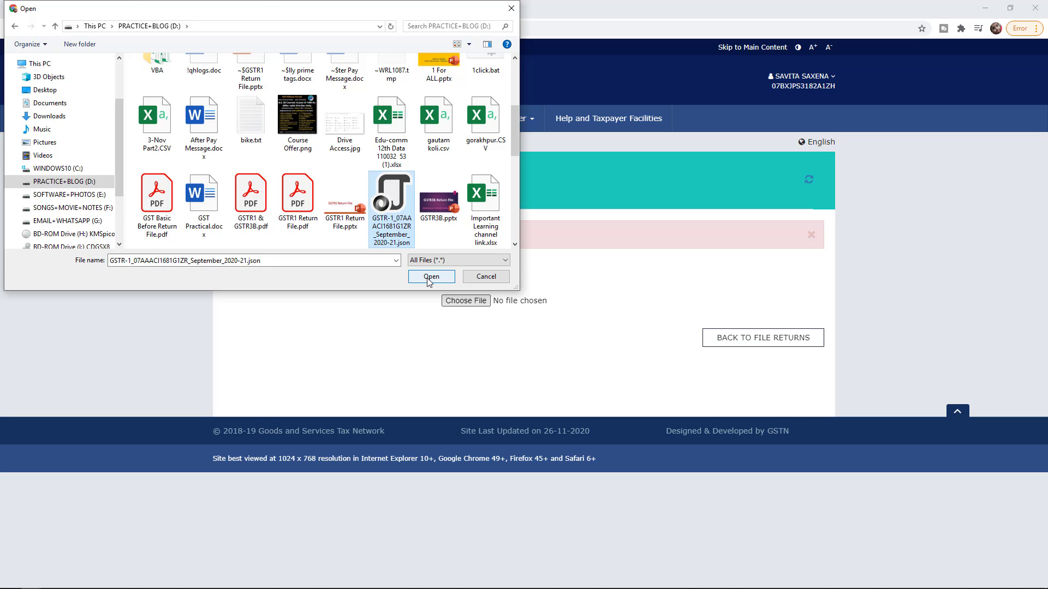
{"action": "left_click", "coordinate": [429, 279]}
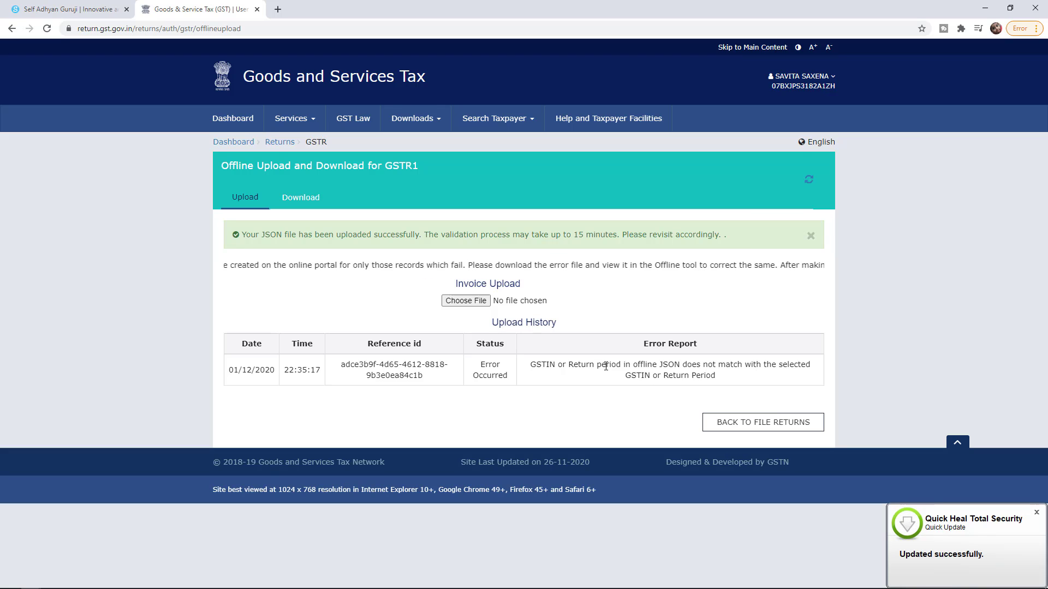
Step: Return to the portal dashboard, search the returns for December 2020-21, and open GSTR1 offline preparation
{"action": "left_click", "coordinate": [763, 421]}
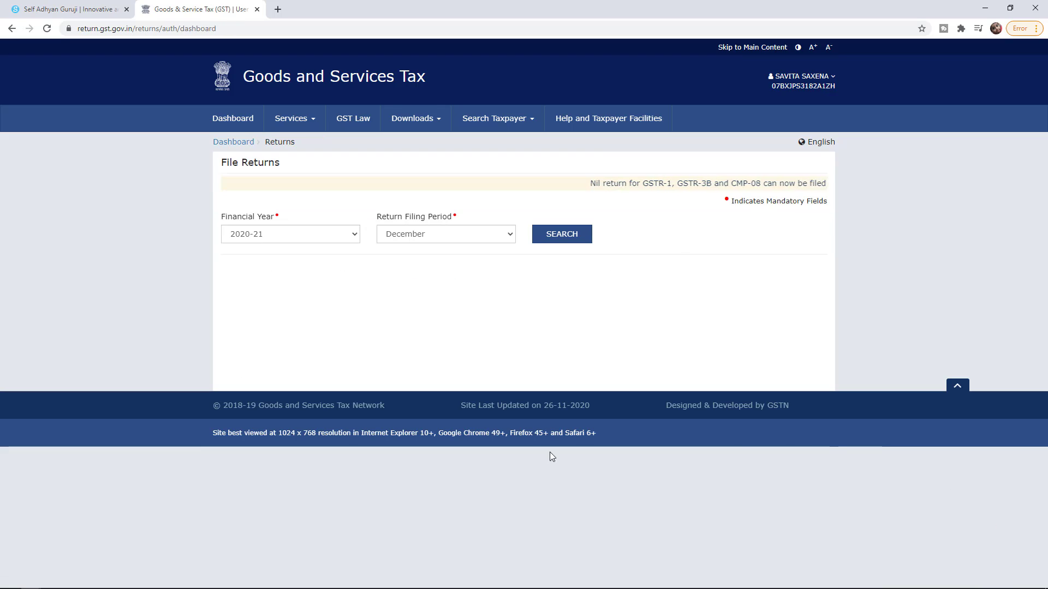
{"action": "left_click", "coordinate": [246, 143]}
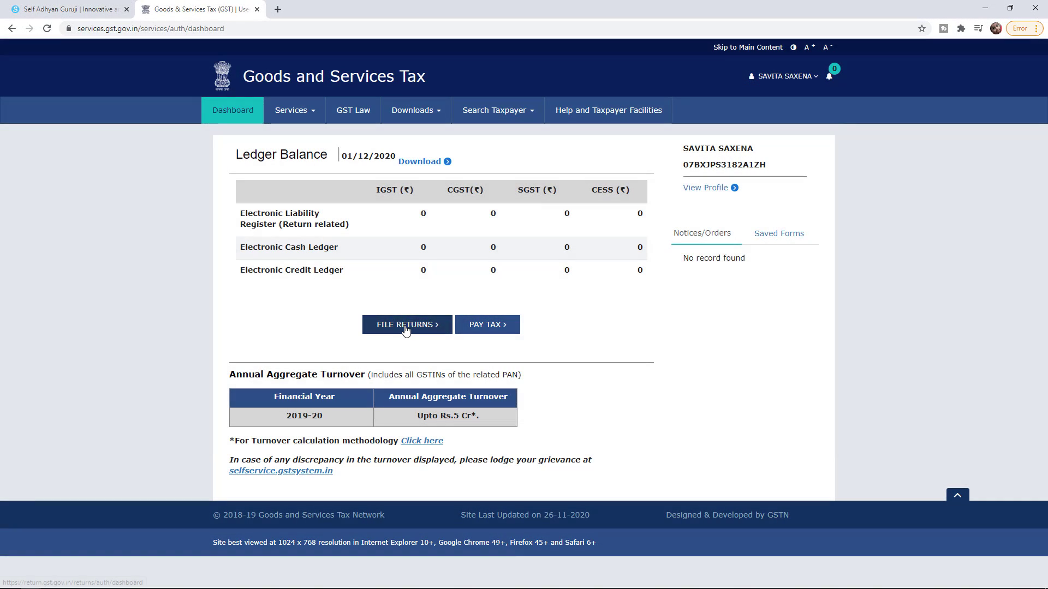
{"action": "left_click", "coordinate": [406, 331]}
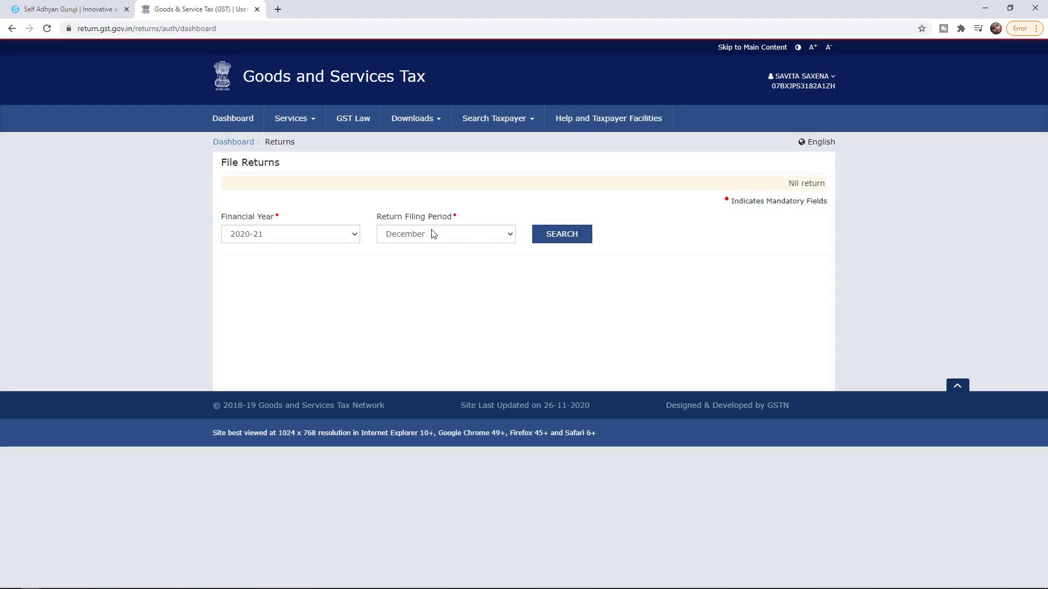
{"action": "left_click", "coordinate": [554, 238]}
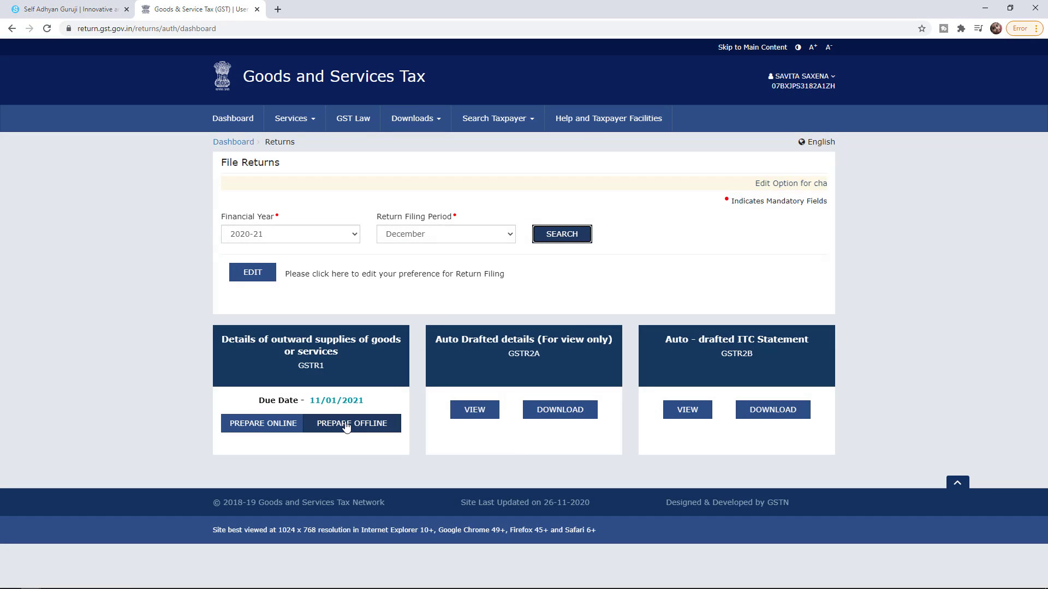
{"action": "left_click", "coordinate": [345, 425]}
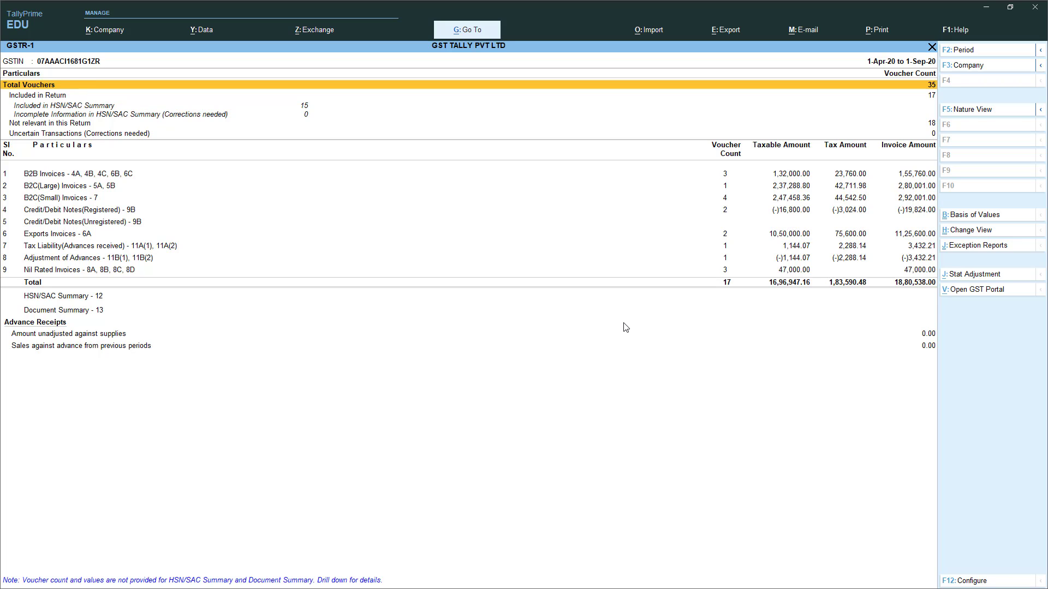
Step: In TallyPrime, set the GSTR-1 report period from 1-12-2020 to 31-12-2020
{"action": "key", "text": "F2"}
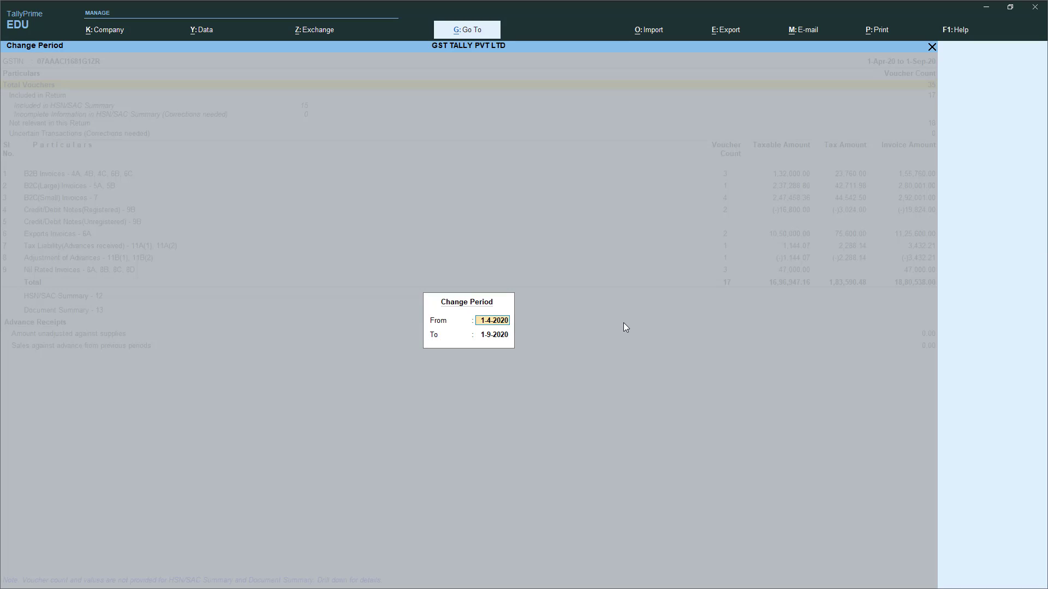
{"action": "type", "text": "1-12"}
{"action": "key", "text": "Return"}
{"action": "type", "text": "31-12"}
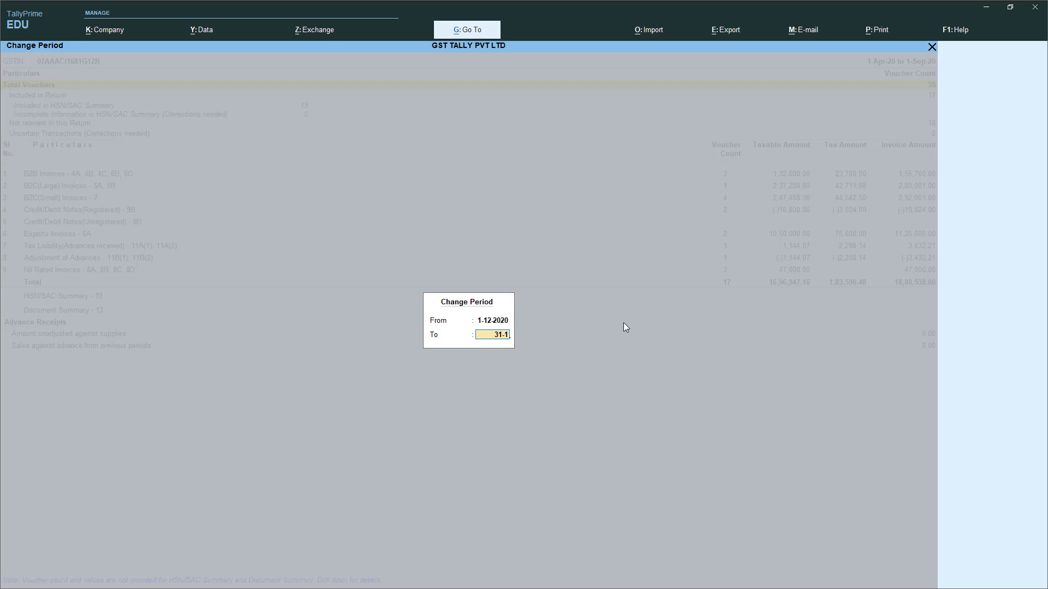
{"action": "key", "text": "Return"}
Step: Go through the voucher summary and return sections of the December 2020 GSTR-1 report
{"action": "key", "text": "Down"}
{"action": "key", "text": "Down"}
{"action": "key", "text": "Down"}
{"action": "key", "text": "Down"}
{"action": "key", "text": "Down"}
{"action": "key", "text": "Down"}
{"action": "key", "text": "Down"}
{"action": "key", "text": "Down"}
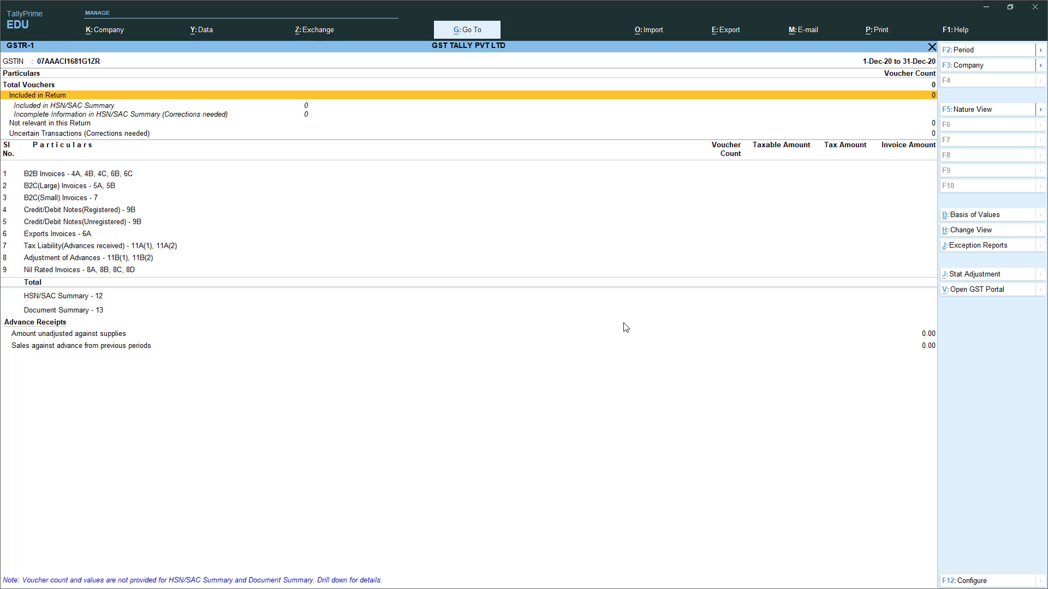
{"action": "key", "text": "Up"}
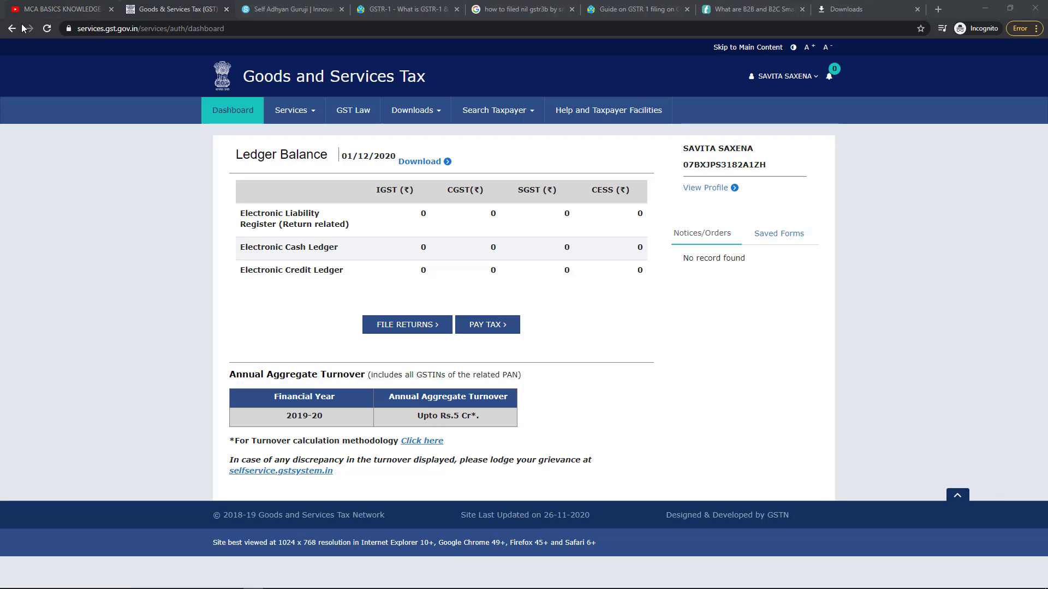
Step: On the GST portal, download the Returns Offline Tool and show the downloaded zip file in its folder
{"action": "left_click", "coordinate": [427, 117]}
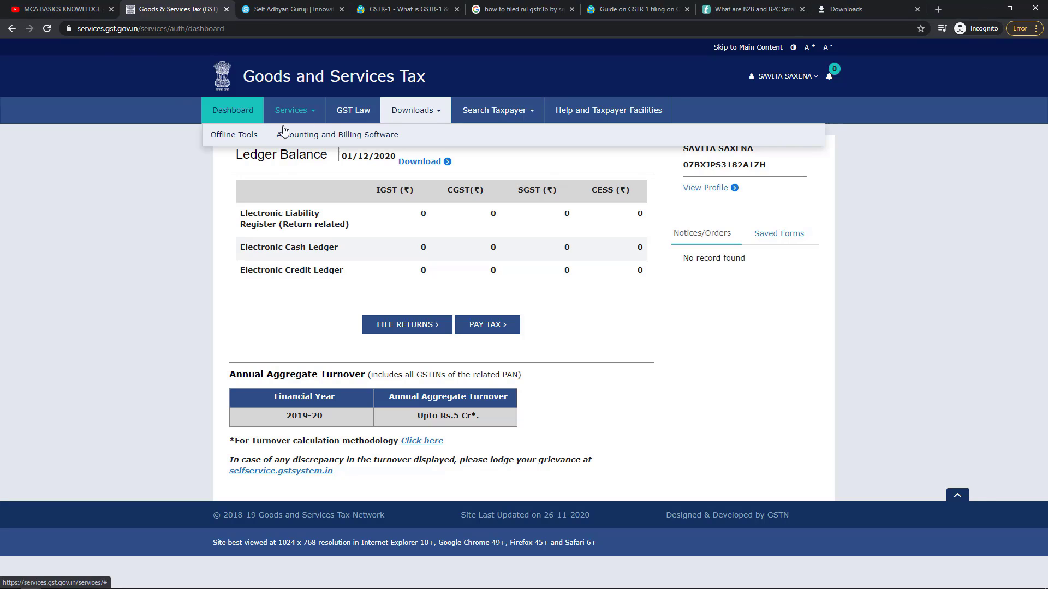
{"action": "left_click", "coordinate": [235, 136]}
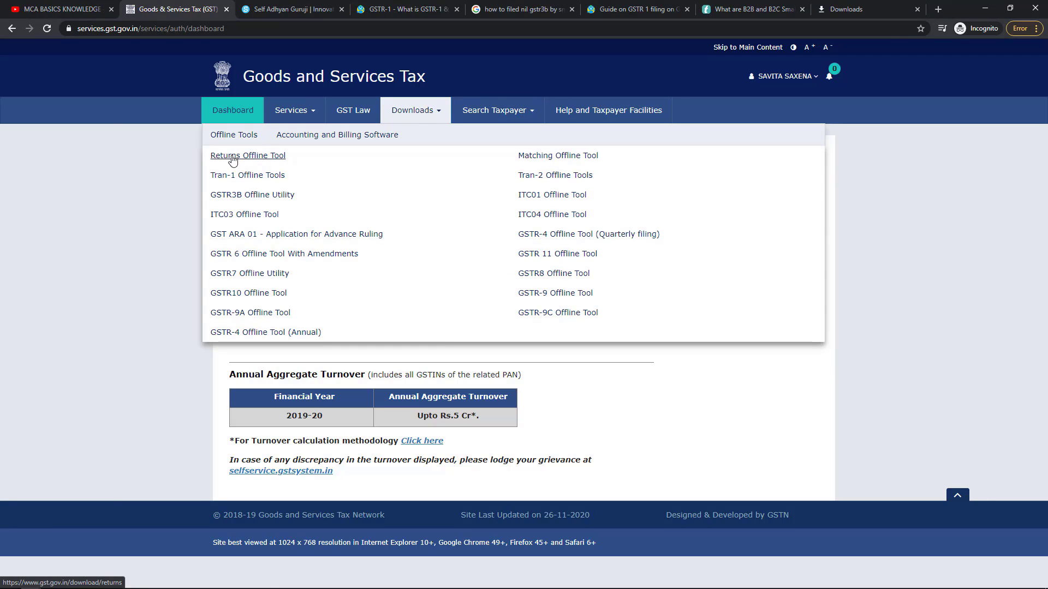
{"action": "left_click", "coordinate": [233, 158]}
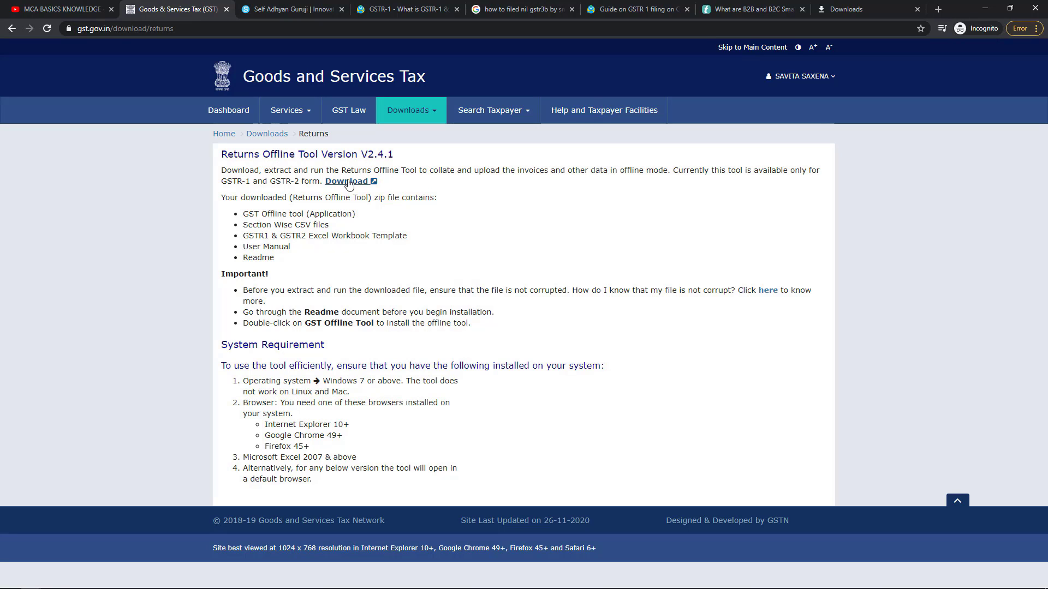
{"action": "left_click", "coordinate": [352, 182]}
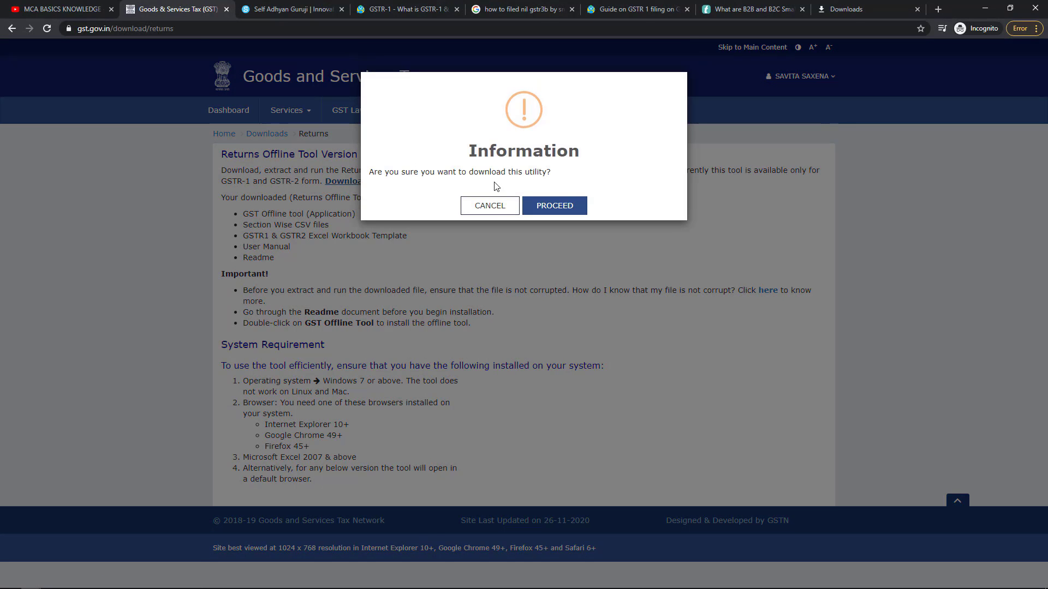
{"action": "left_click", "coordinate": [567, 210]}
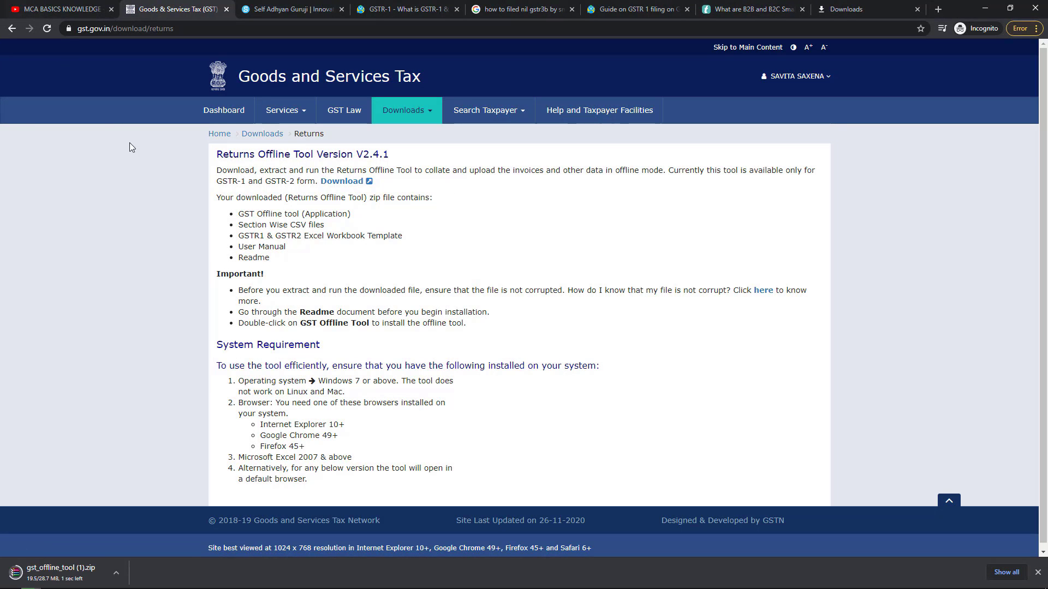
{"action": "left_click", "coordinate": [116, 572]}
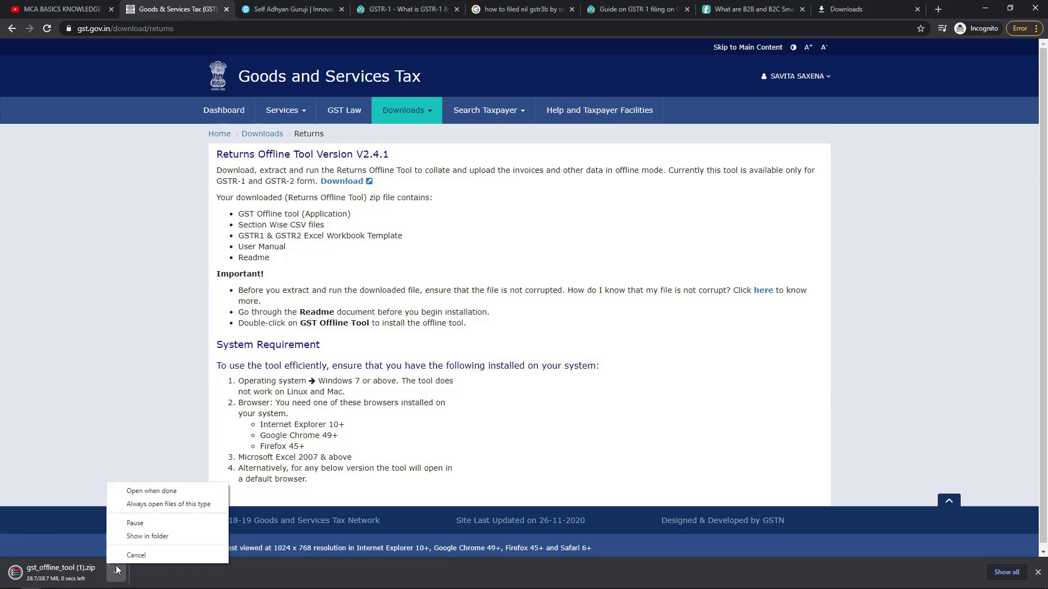
{"action": "left_click", "coordinate": [137, 538]}
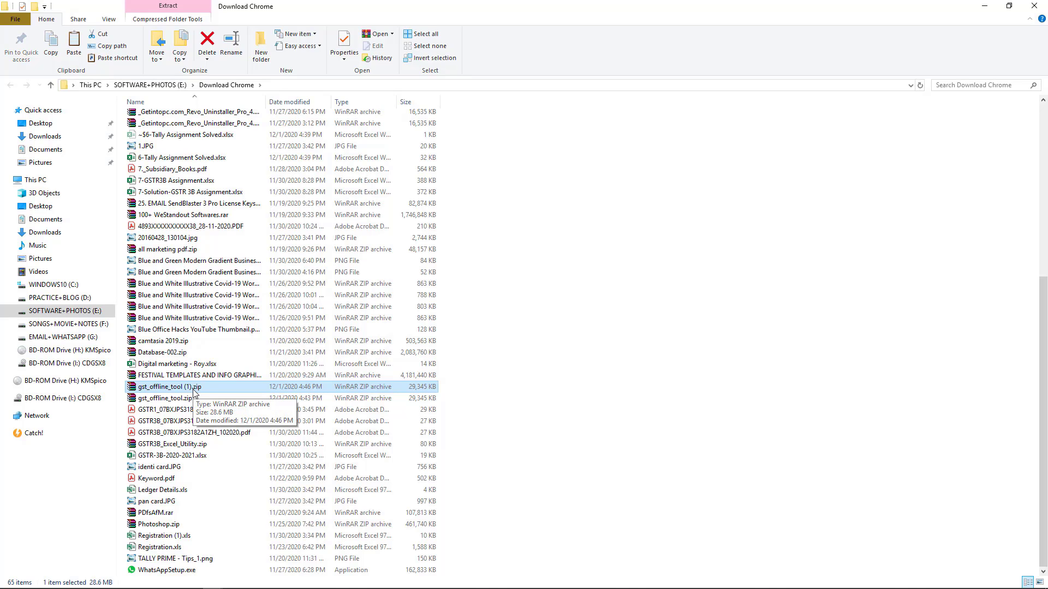
Step: Extract gst_offline_tool (1).zip to E:\Download Chrome\gst_offline_tool (1)
{"action": "right_click", "coordinate": [194, 391]}
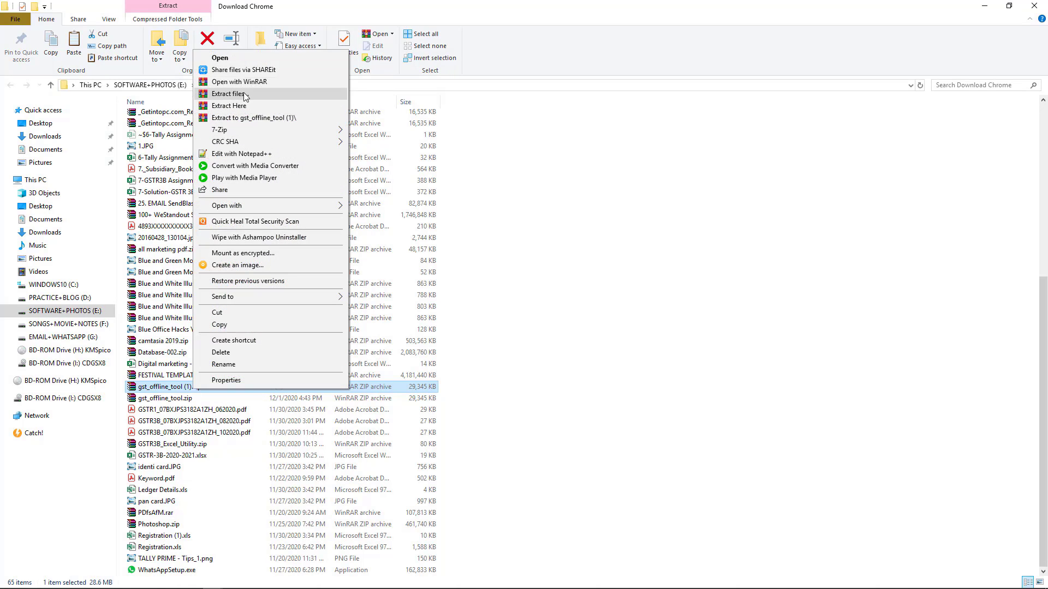
{"action": "left_click", "coordinate": [260, 96]}
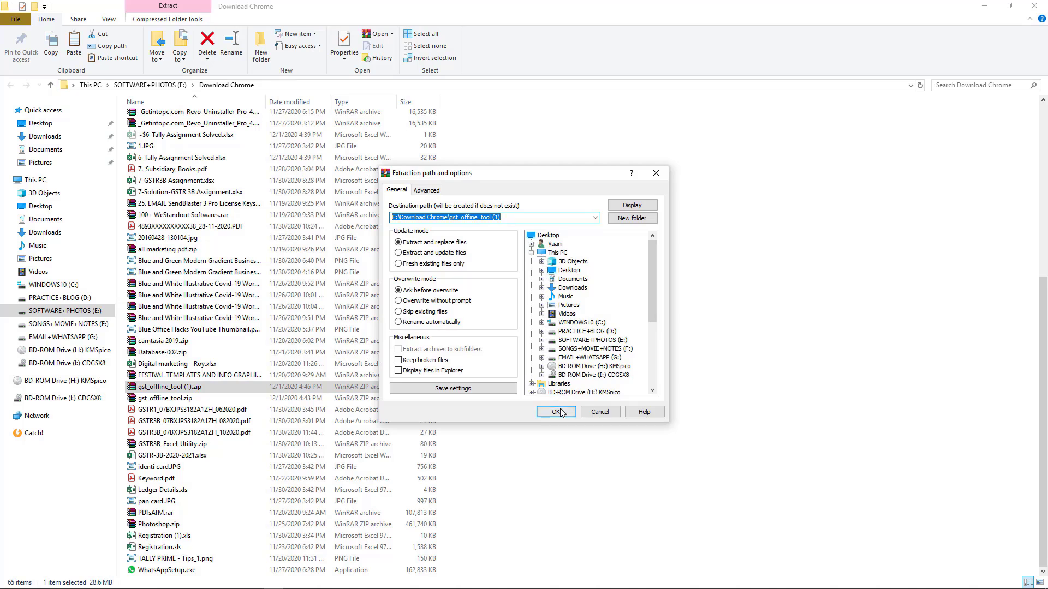
{"action": "left_click", "coordinate": [556, 412]}
Step: Open the gst_offline_tool folder and launch the GST Offline Tool.exe installer
{"action": "scroll", "coordinate": [336, 248], "scroll_direction": "up", "scroll_amount": 3}
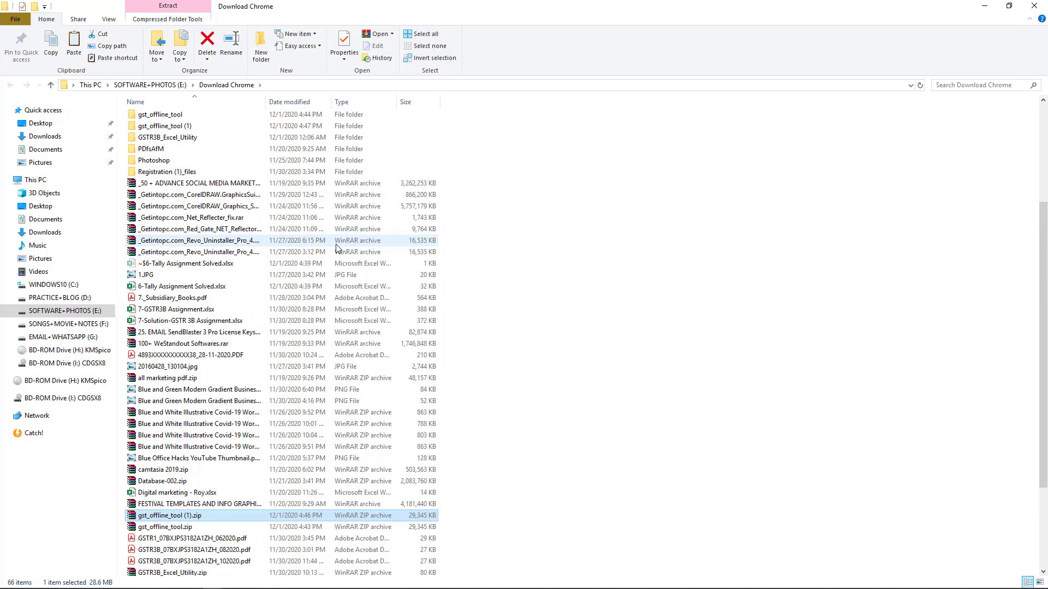
{"action": "scroll", "coordinate": [183, 164], "scroll_direction": "up", "scroll_amount": 3}
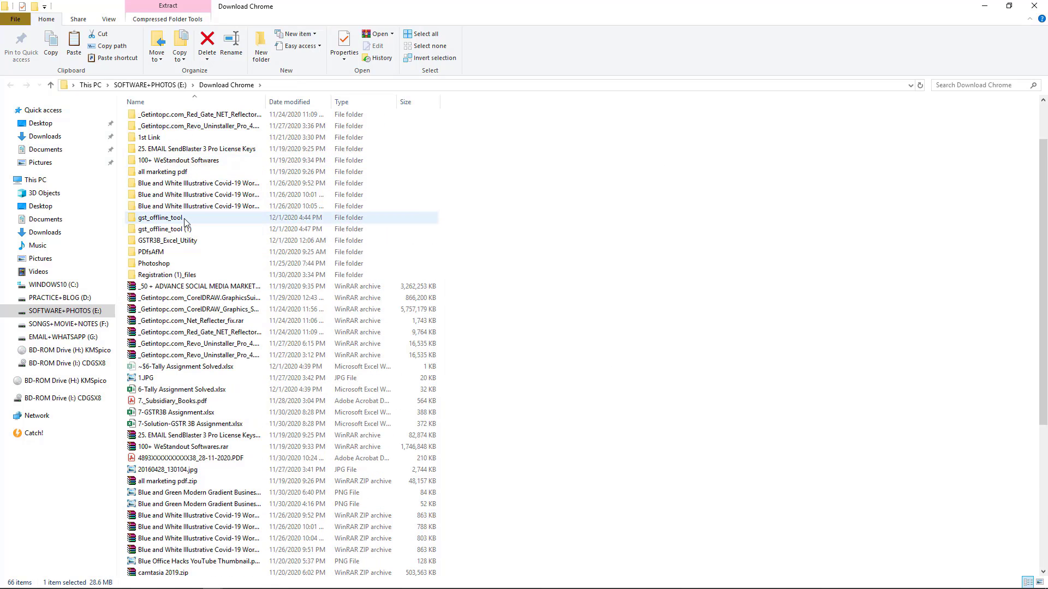
{"action": "double_click", "coordinate": [184, 220]}
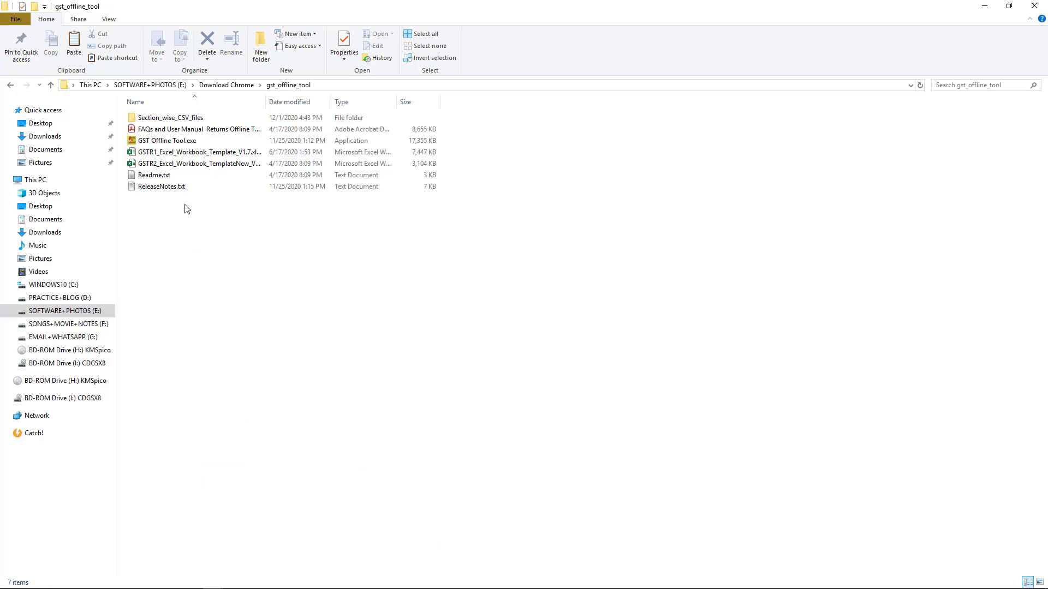
{"action": "left_click", "coordinate": [194, 144]}
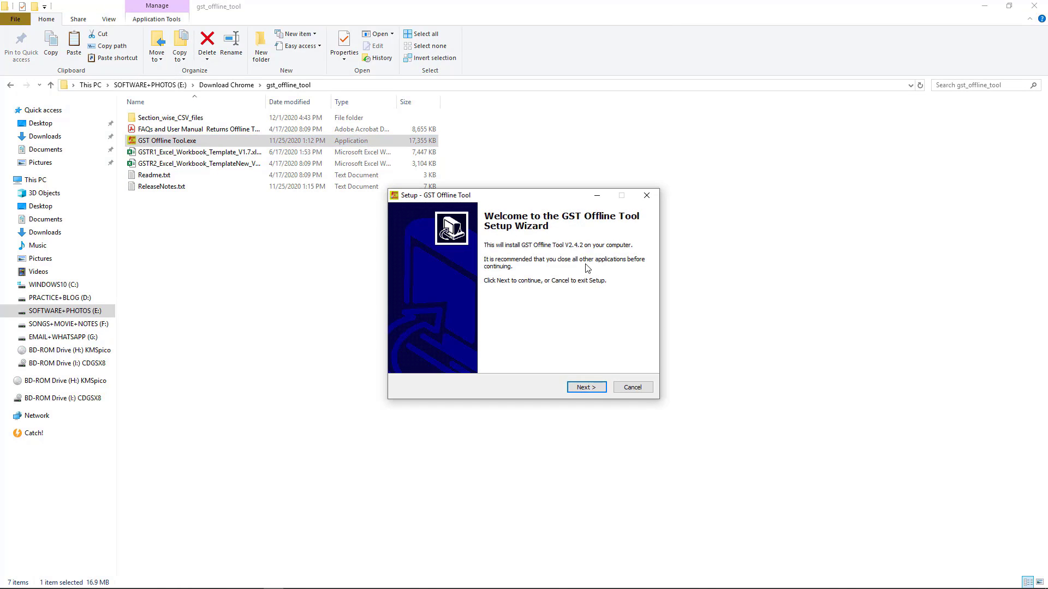
Step: Install GST Offline Tool in C:\GST Offline Tool with a desktop icon, letting Setup automatically close the conflicting applications, and finish the wizard
{"action": "left_click", "coordinate": [585, 388]}
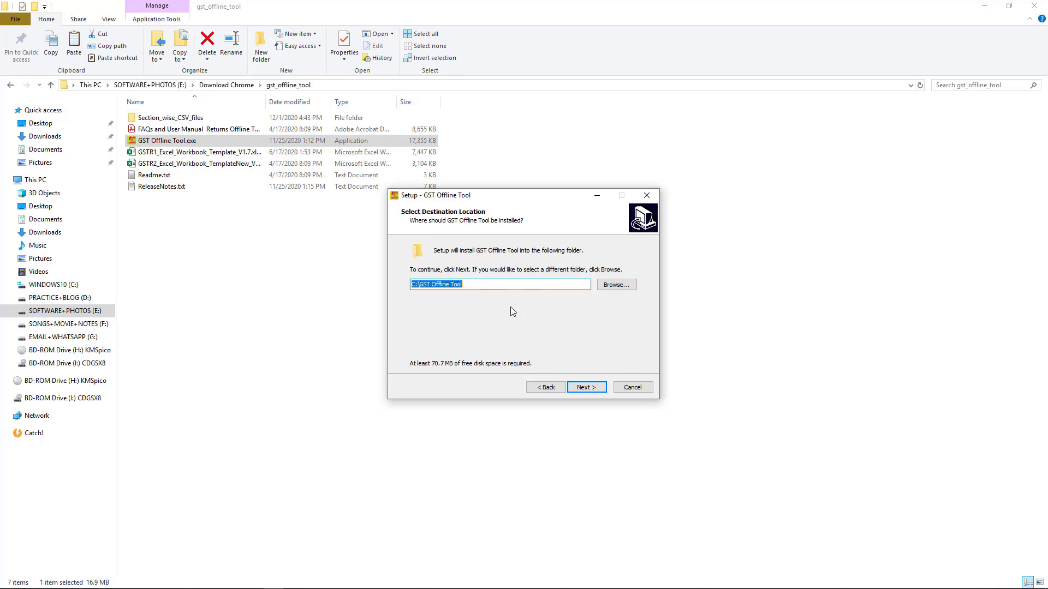
{"action": "left_click", "coordinate": [583, 389]}
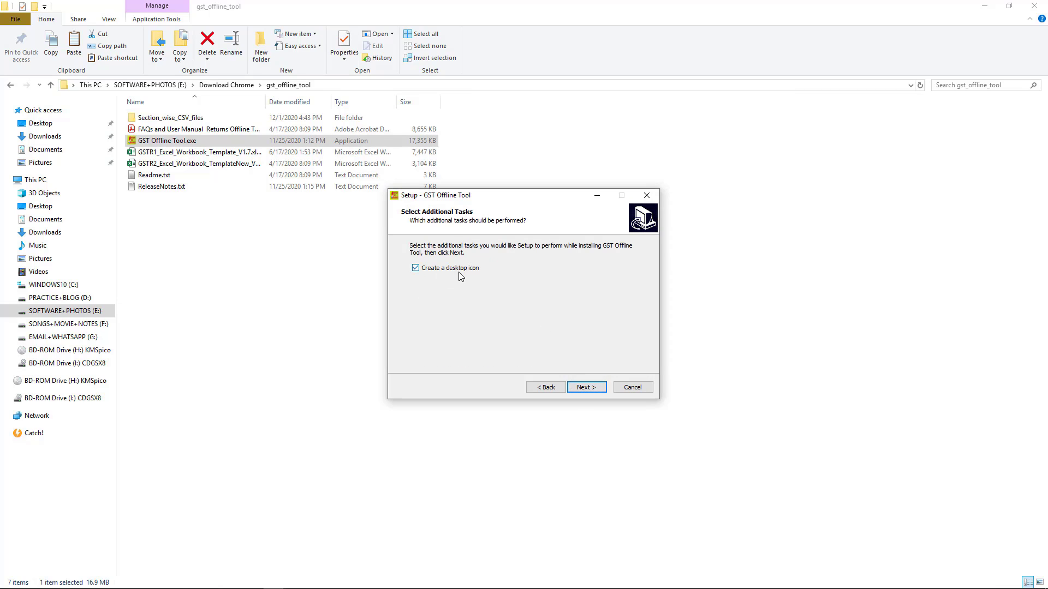
{"action": "left_click", "coordinate": [600, 388]}
{"action": "left_click", "coordinate": [587, 387]}
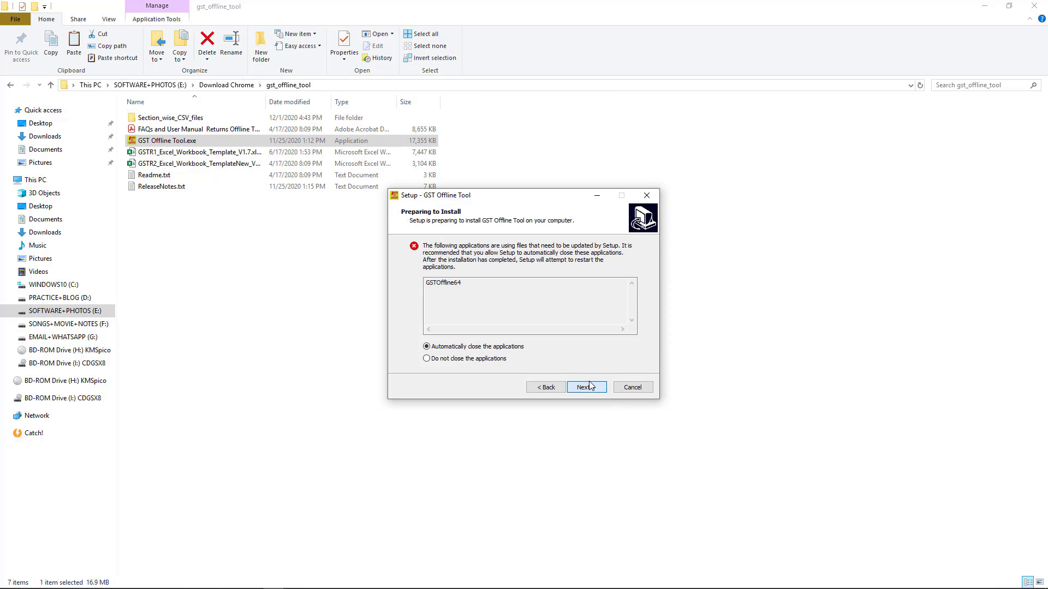
{"action": "left_click", "coordinate": [587, 387]}
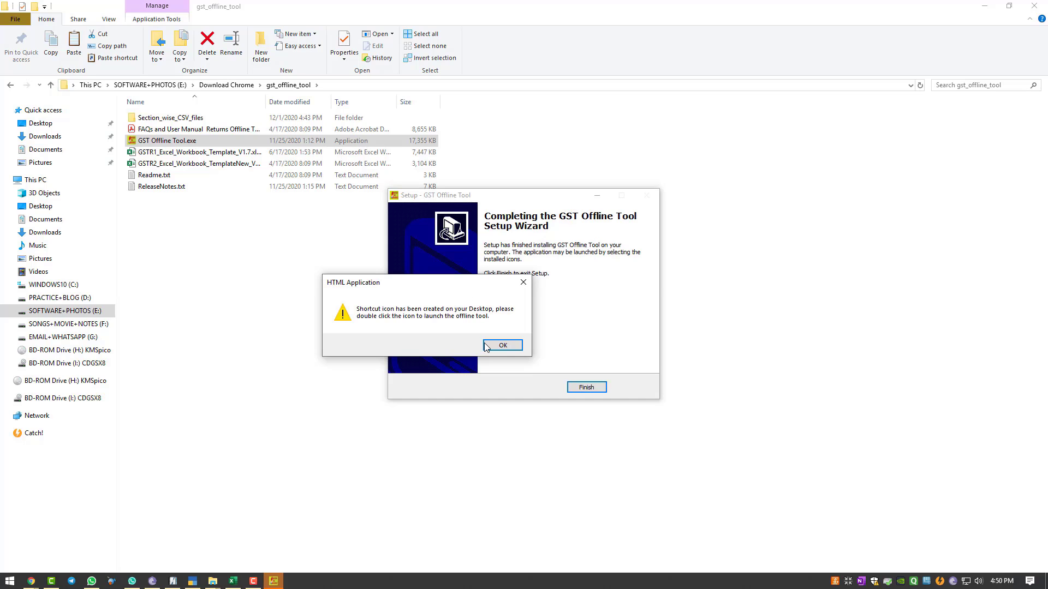
{"action": "left_click", "coordinate": [502, 346]}
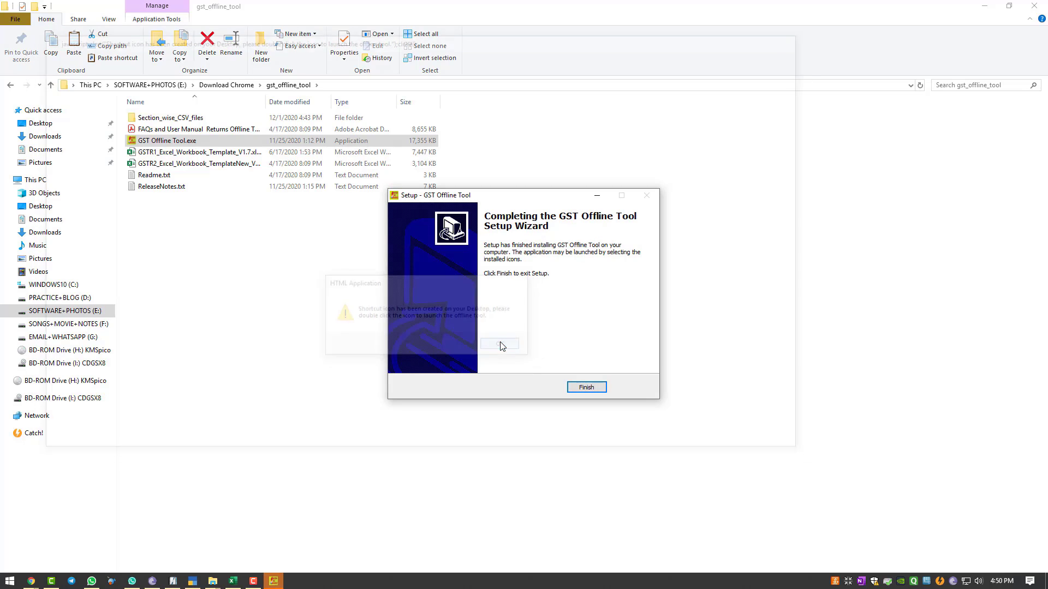
{"action": "left_click", "coordinate": [583, 388]}
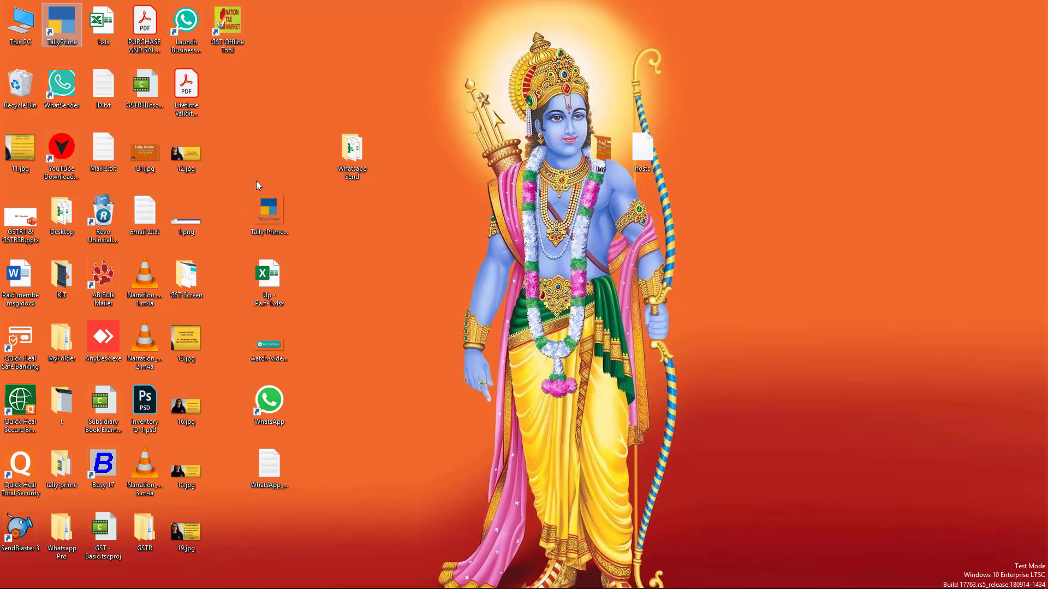
Step: Launch GST Offline Tool from its desktop shortcut using Microsoft (R) HTML Application host
{"action": "double_click", "coordinate": [229, 30]}
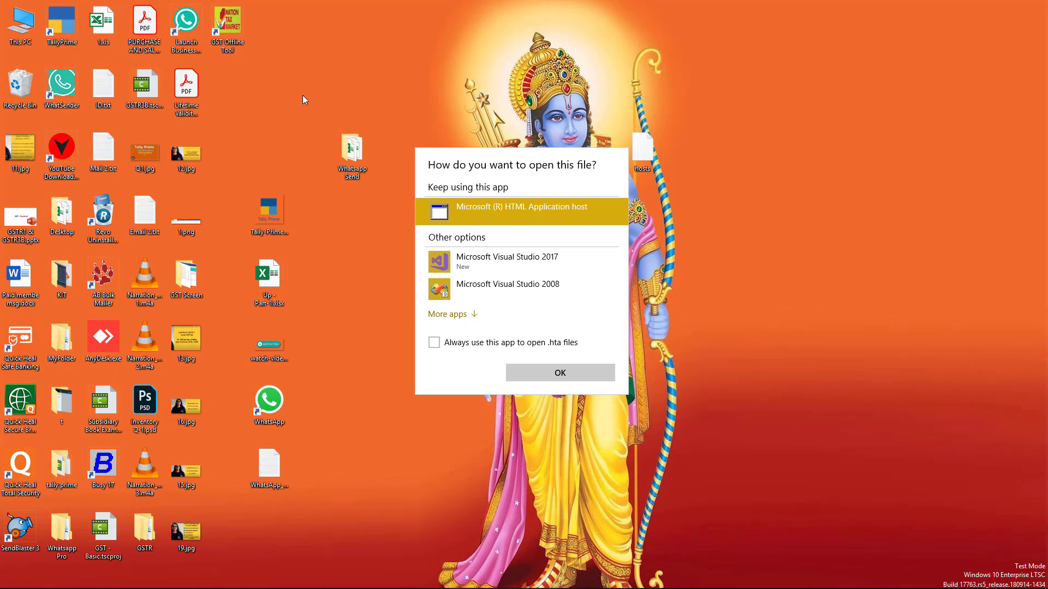
{"action": "left_click", "coordinate": [722, 171]}
{"action": "double_click", "coordinate": [223, 33]}
{"action": "left_click", "coordinate": [564, 366]}
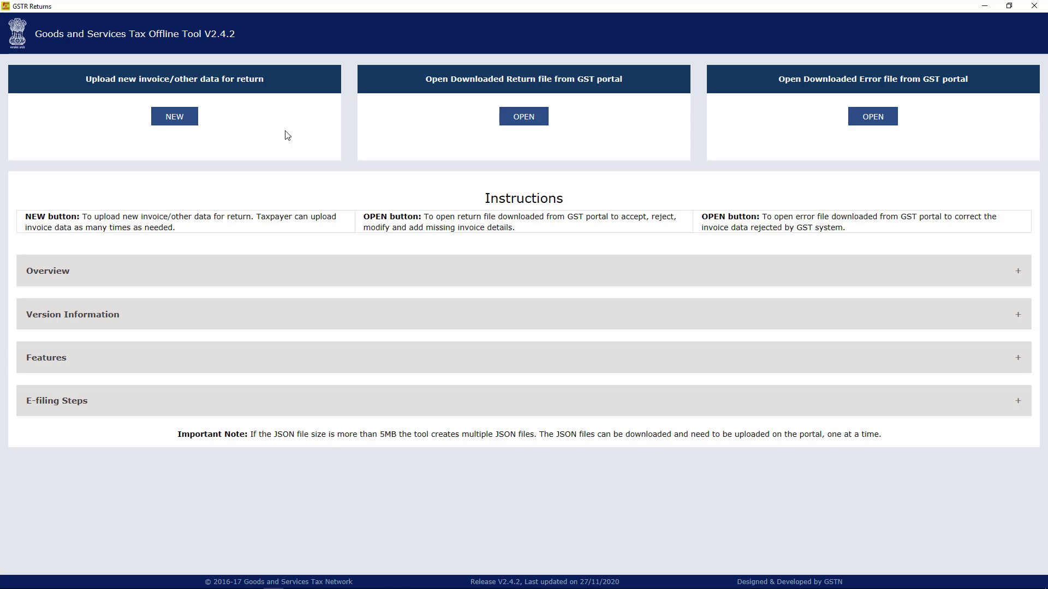
Step: Start a new return upload for GSTR1 with financial year 2020-21 and enter the supplier's GSTIN
{"action": "left_click", "coordinate": [187, 115]}
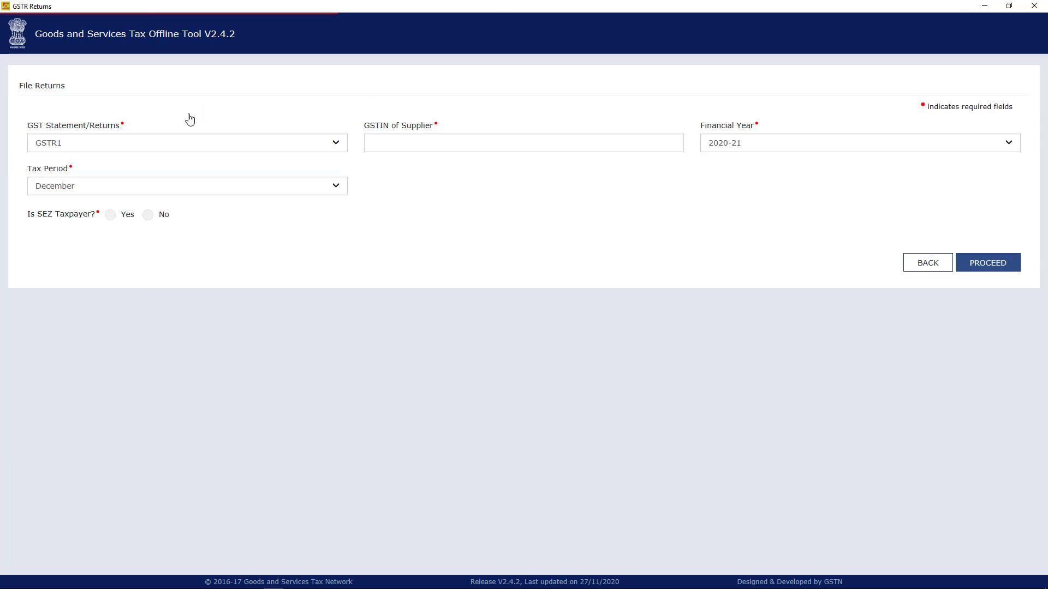
{"action": "left_click", "coordinate": [117, 143]}
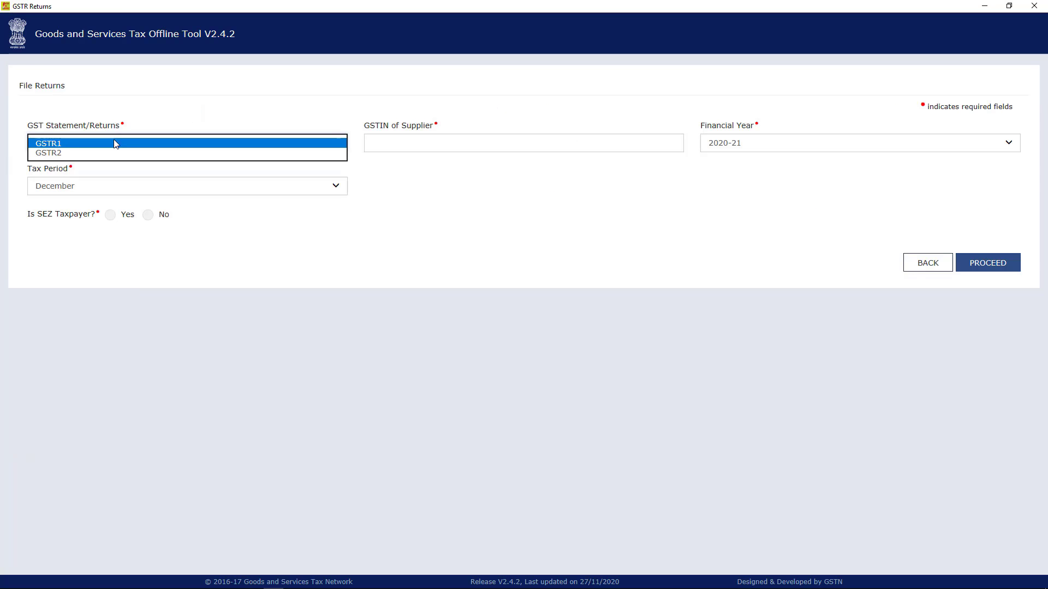
{"action": "left_click", "coordinate": [107, 154]}
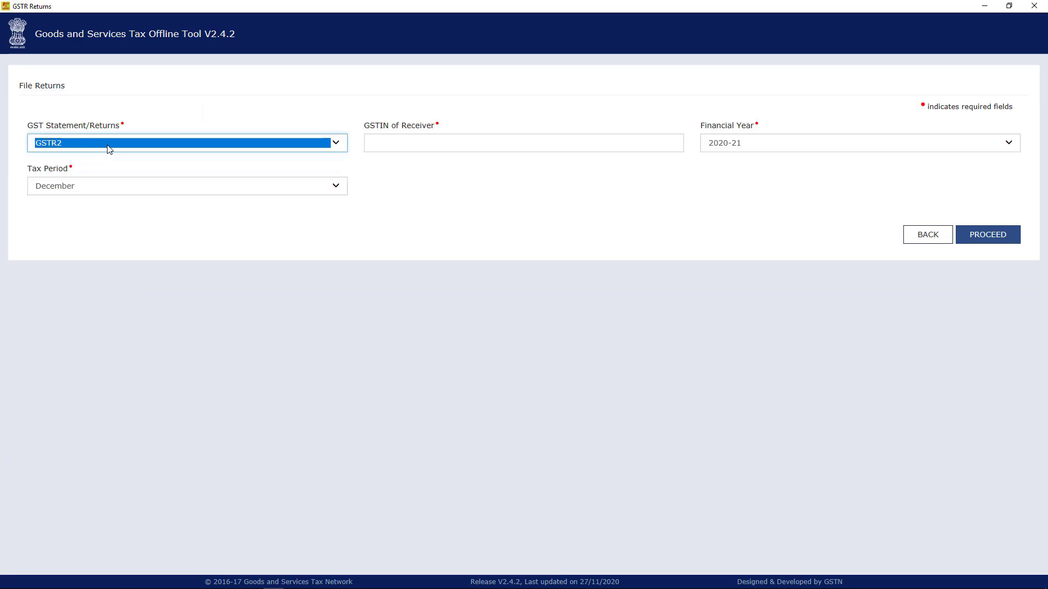
{"action": "left_click", "coordinate": [109, 149]}
{"action": "left_click", "coordinate": [107, 137]}
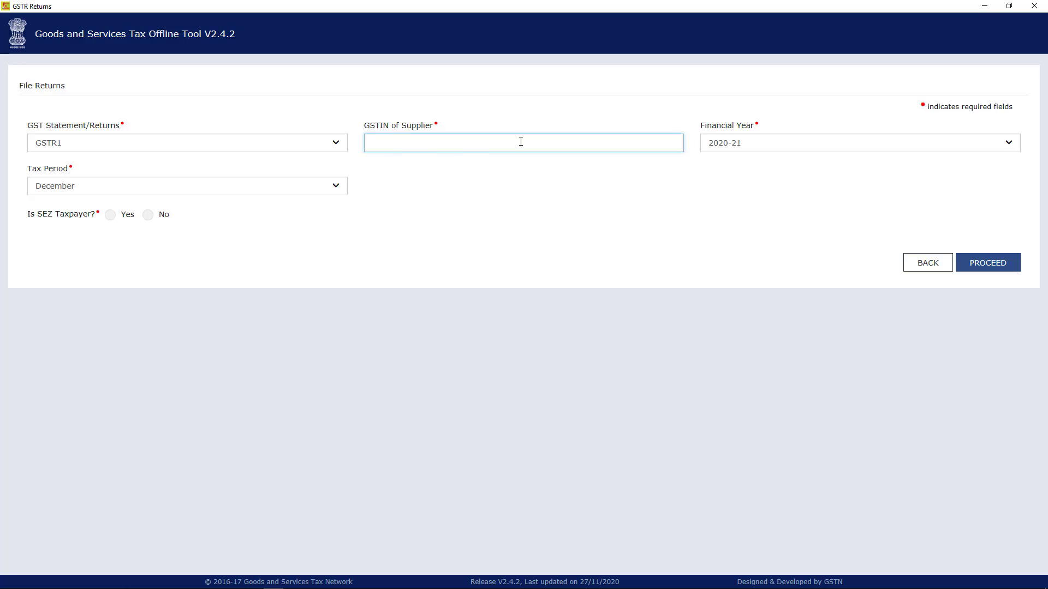
{"action": "left_click", "coordinate": [761, 144]}
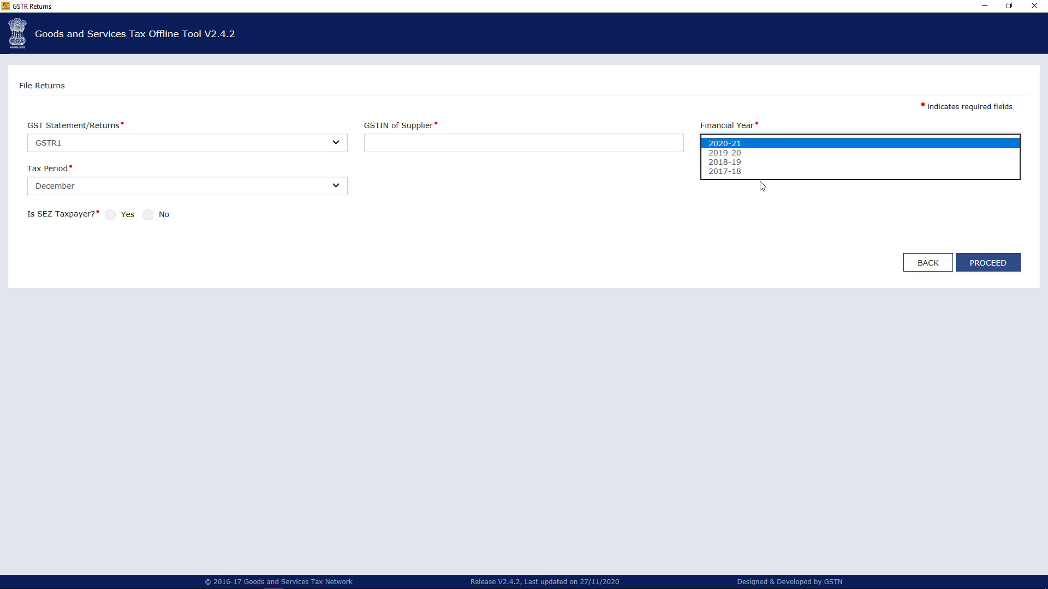
{"action": "left_click", "coordinate": [758, 145]}
{"action": "left_click", "coordinate": [430, 145]}
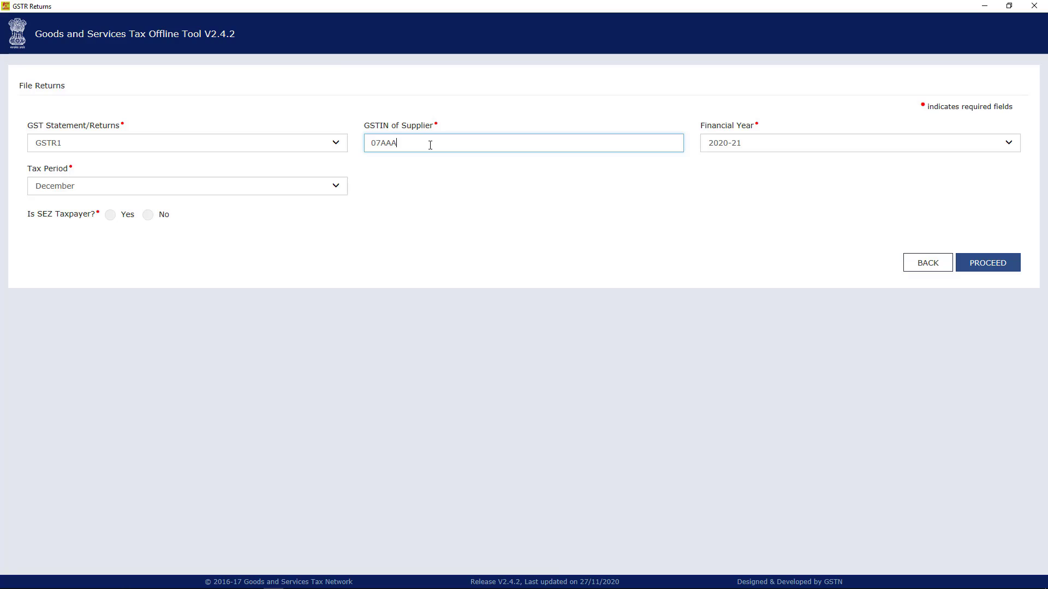
Step: Set the tax period to November, answer No for SEZ taxpayer, and proceed by confirming the return details
{"action": "left_click", "coordinate": [185, 189]}
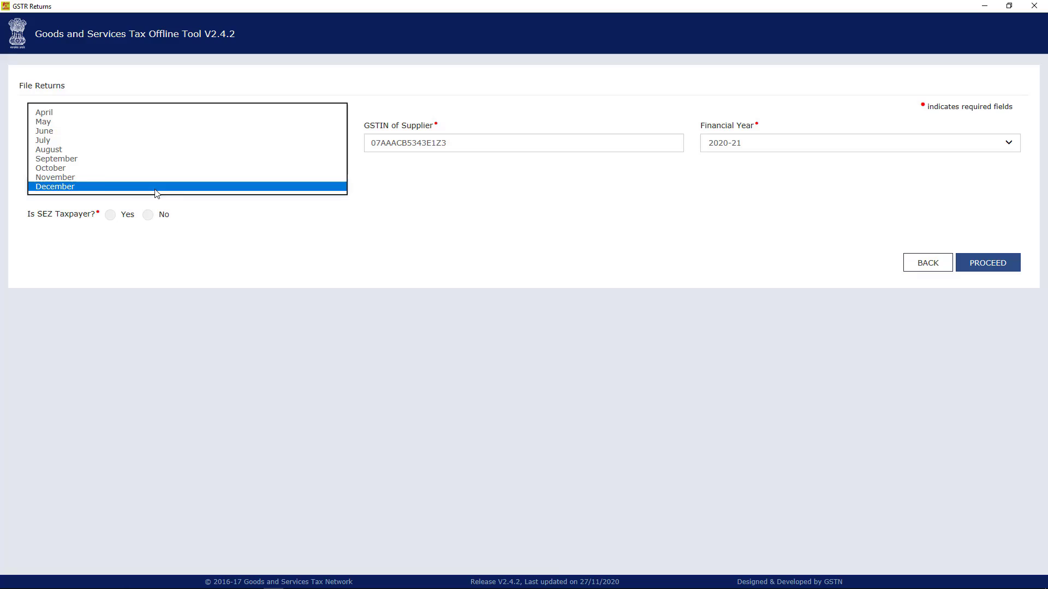
{"action": "left_click", "coordinate": [107, 187]}
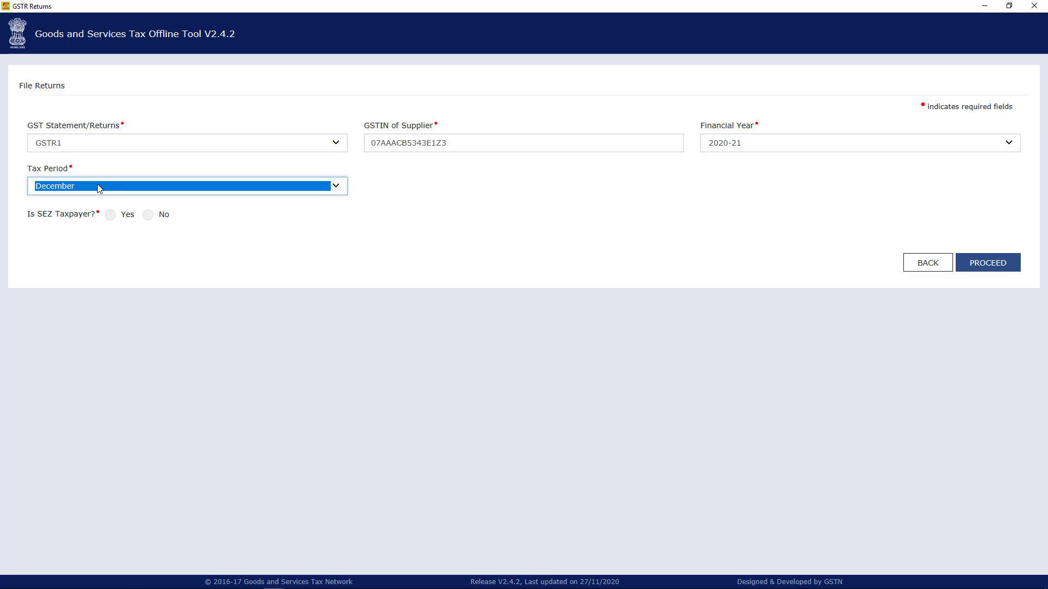
{"action": "left_click", "coordinate": [164, 191]}
{"action": "left_click", "coordinate": [61, 177]}
{"action": "left_click", "coordinate": [148, 216]}
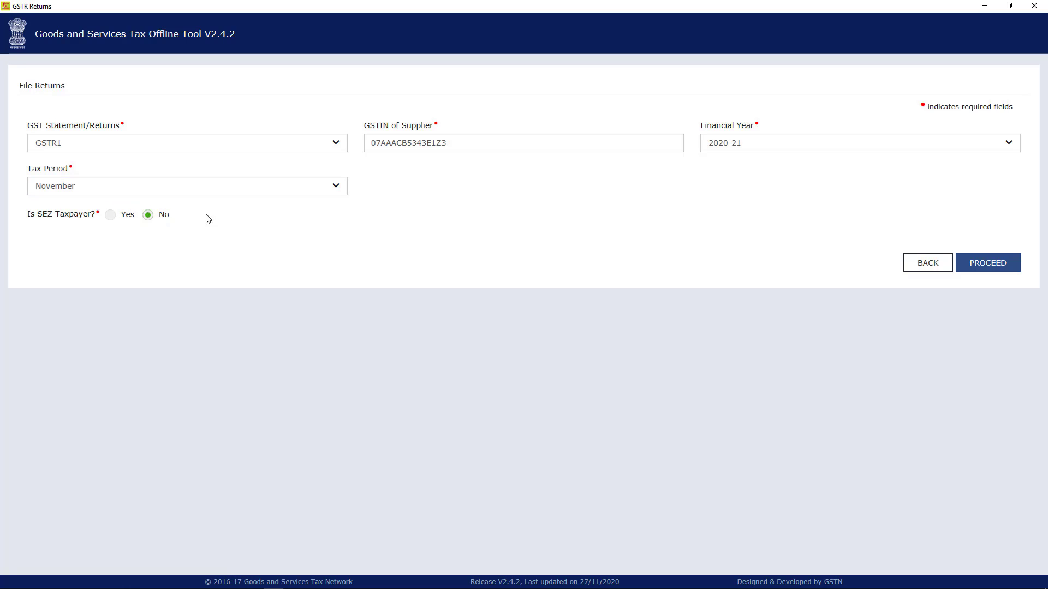
{"action": "left_click", "coordinate": [1006, 269]}
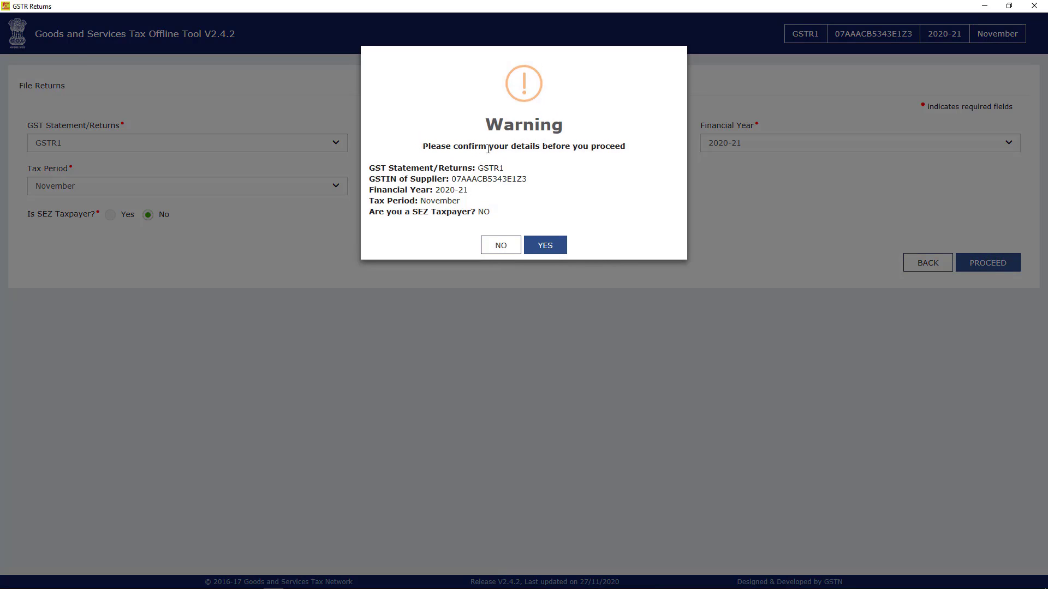
{"action": "left_click", "coordinate": [551, 247]}
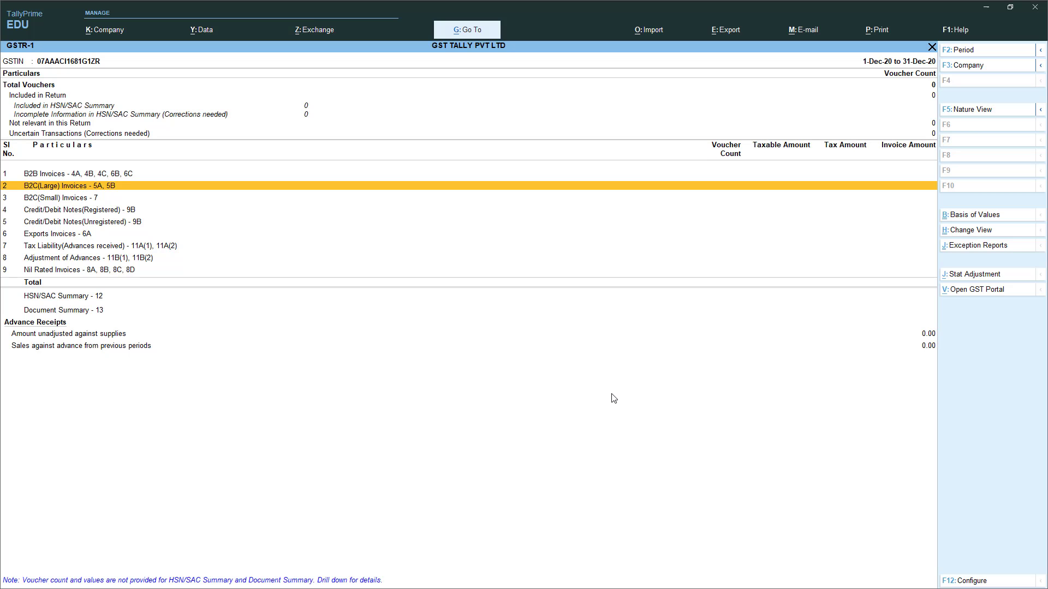
Step: In TallyPrime, change the GSTR-1 report period to 1-7-2020 through 31-7-2020
{"action": "key", "text": "F2"}
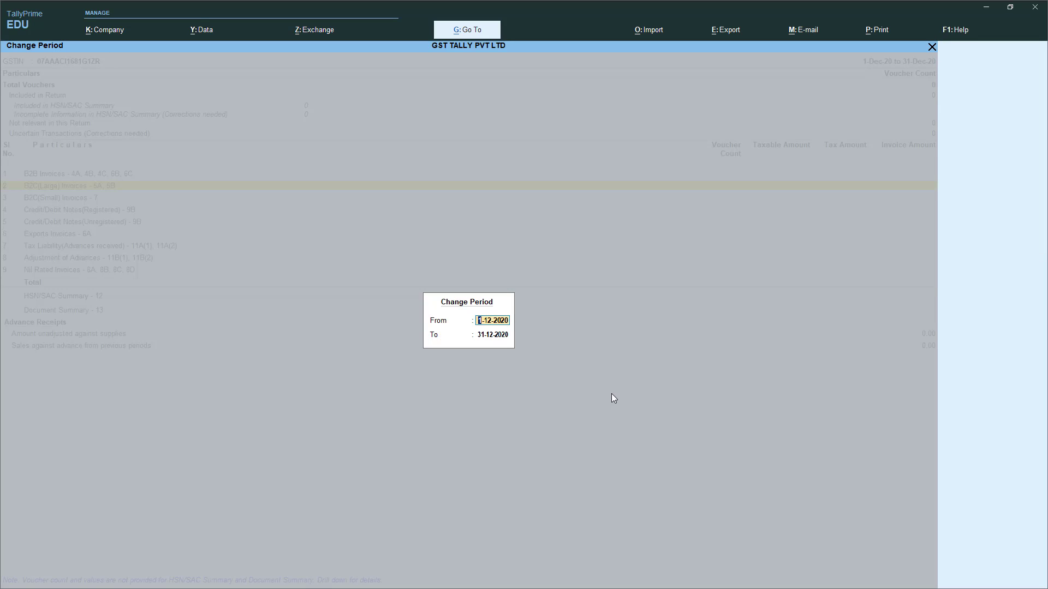
{"action": "type", "text": "1-7"}
{"action": "key", "text": "Return"}
{"action": "type", "text": "31-7"}
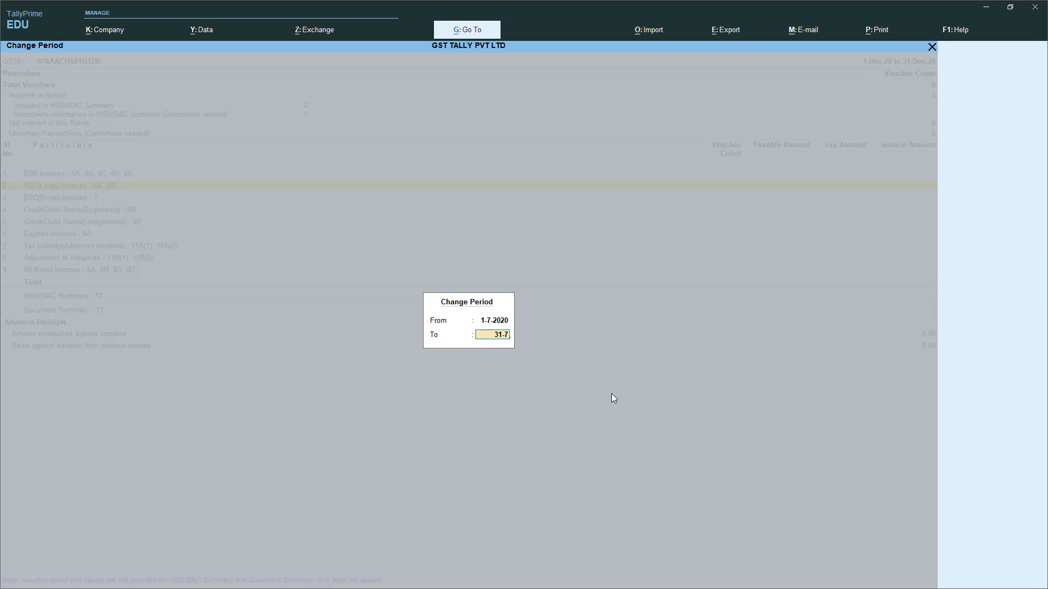
{"action": "key", "text": "Return"}
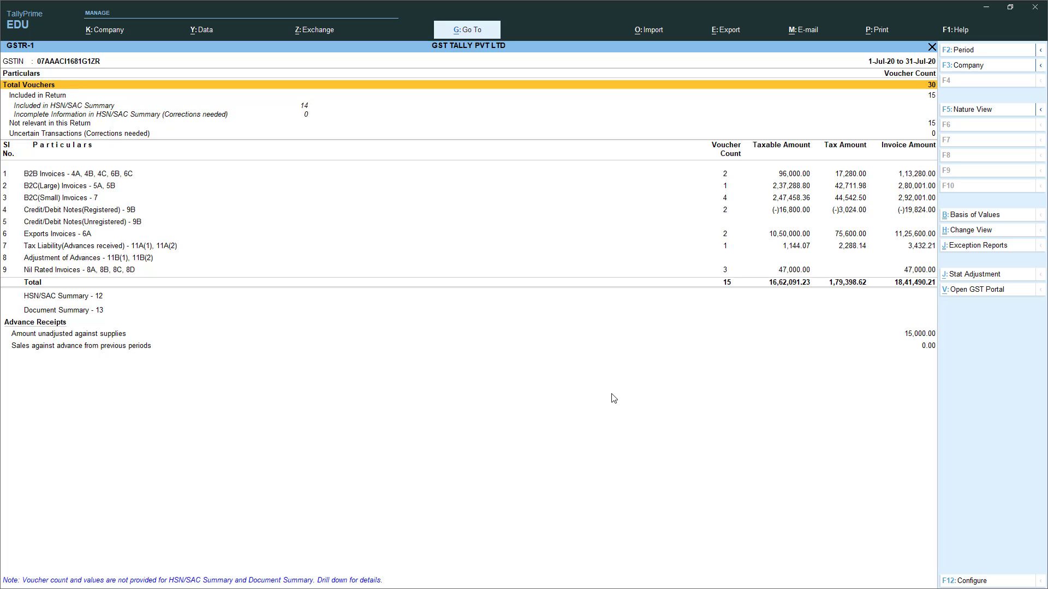
Step: Export the July GSTR-1 return as an Excel (Spreadsheet) file to D:\, including all vouchers and no document summary
{"action": "left_click", "coordinate": [718, 32]}
{"action": "left_click", "coordinate": [721, 69]}
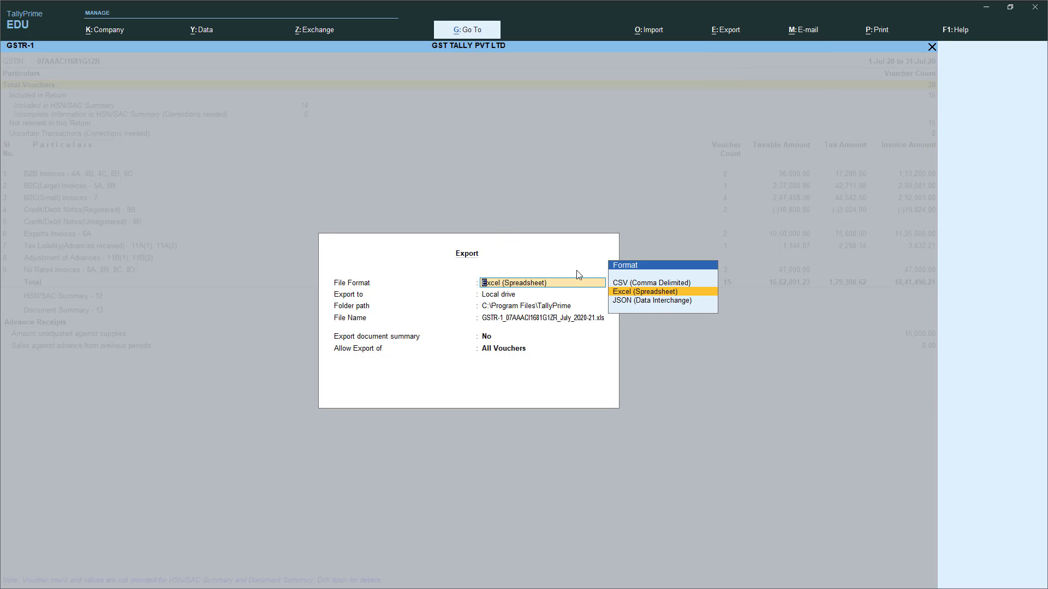
{"action": "key", "text": "Return"}
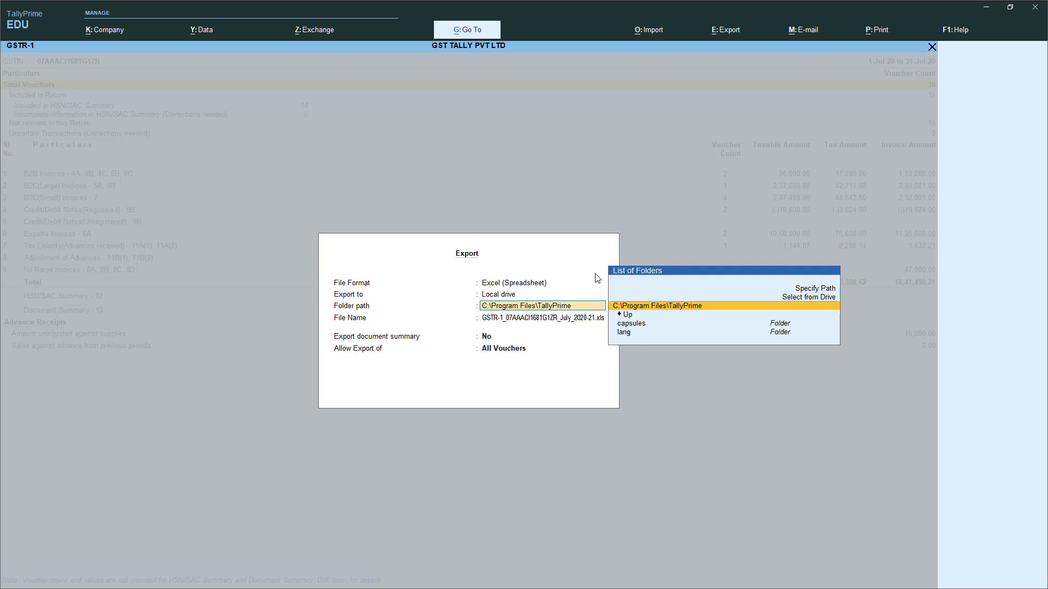
{"action": "key", "text": "Up"}
{"action": "key", "text": "Return"}
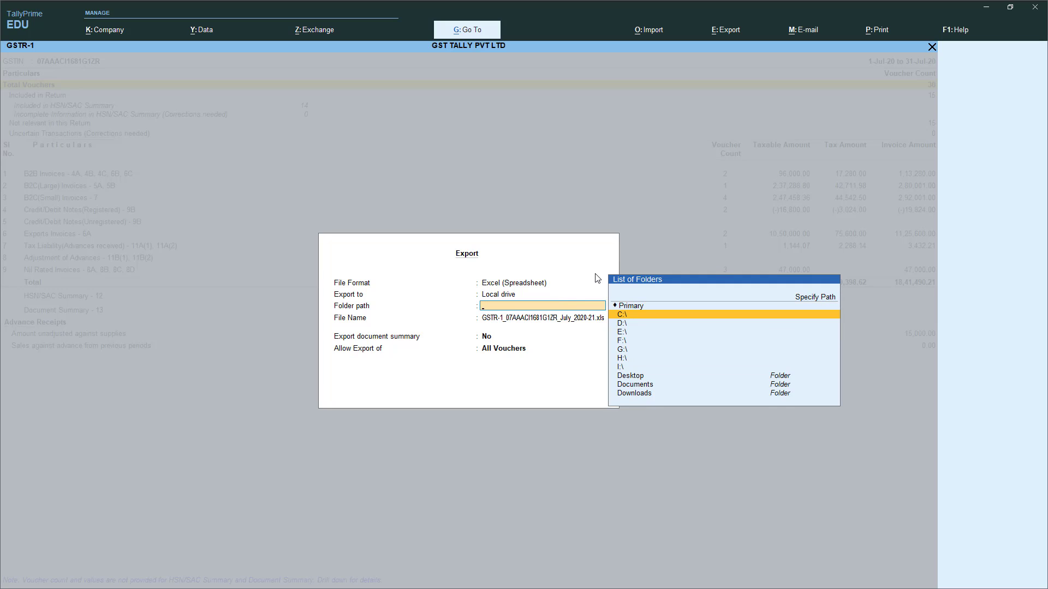
{"action": "key", "text": "Down"}
{"action": "key", "text": "Return"}
{"action": "key", "text": "Return"}
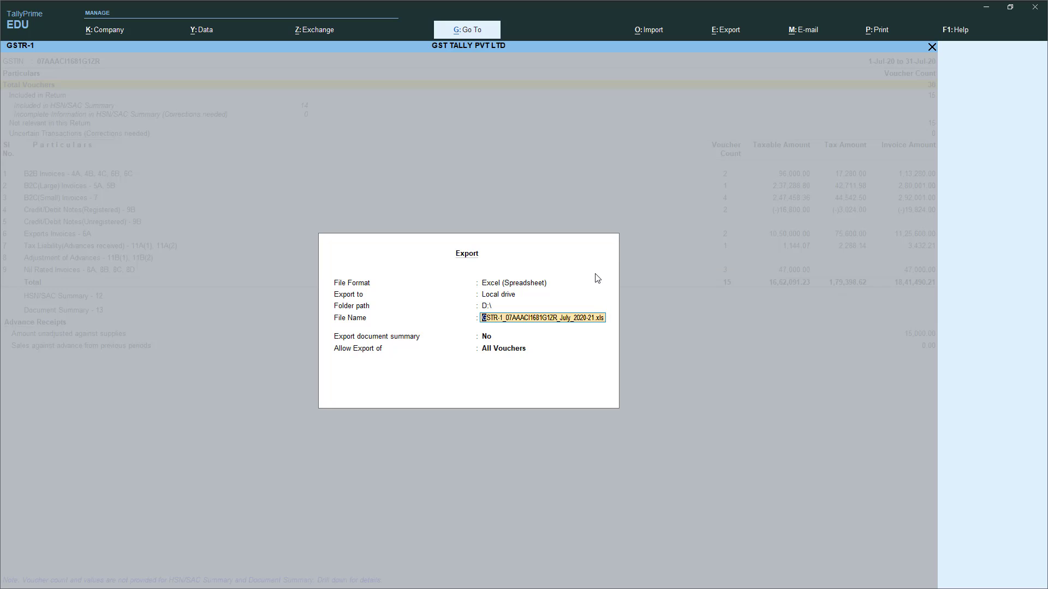
{"action": "key", "text": "Return"}
{"action": "key", "text": "Return"}
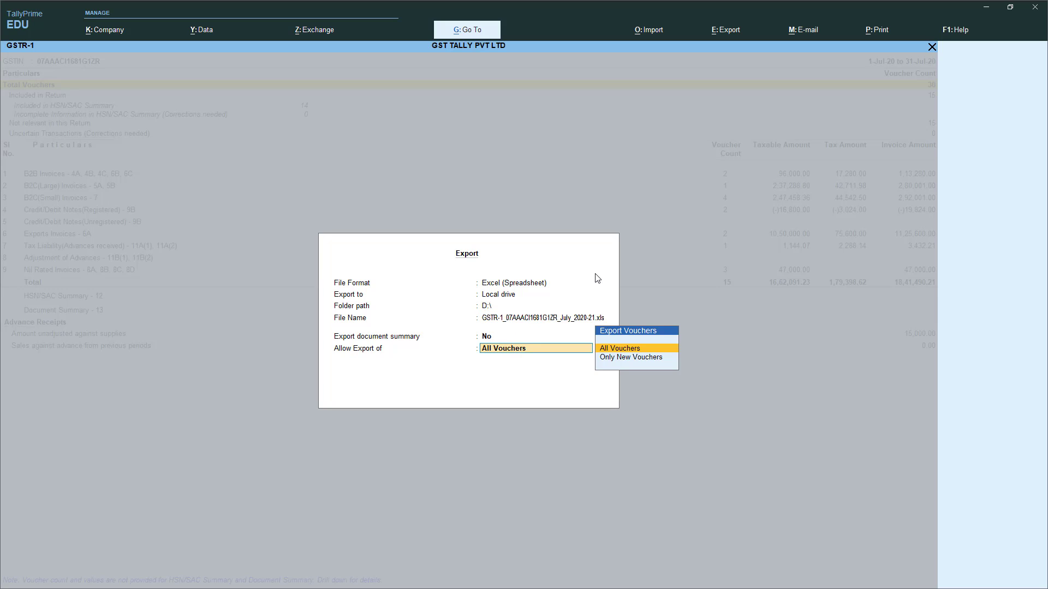
{"action": "key", "text": "Return"}
{"action": "key", "text": "Return"}
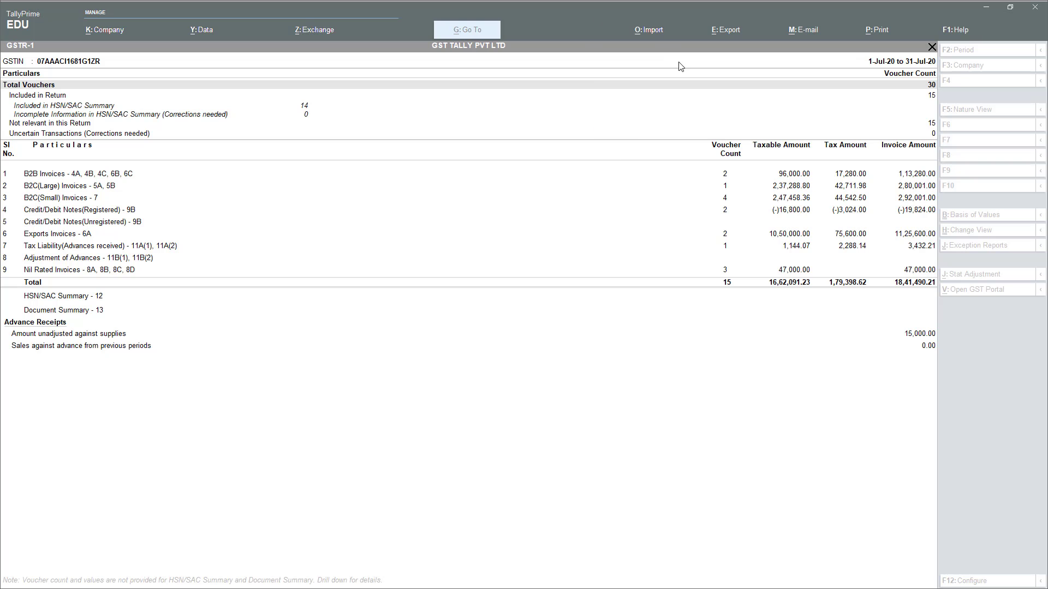
Step: Switch back to the GST Offline Tool, set the tax period to July, and proceed by confirming the return details
{"action": "key", "text": "alt+Tab"}
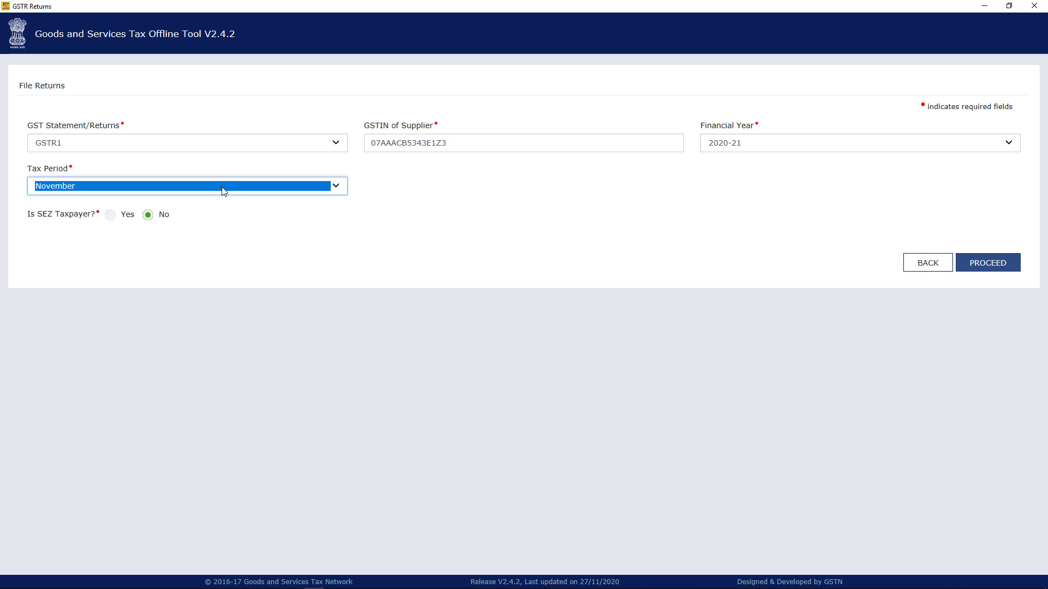
{"action": "left_click", "coordinate": [223, 191]}
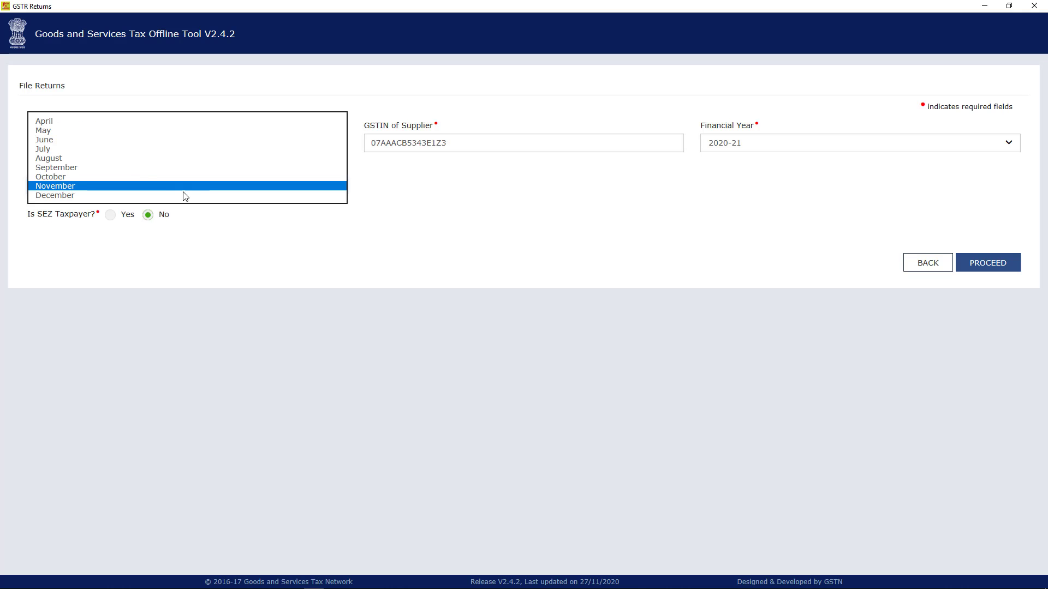
{"action": "left_click", "coordinate": [113, 149]}
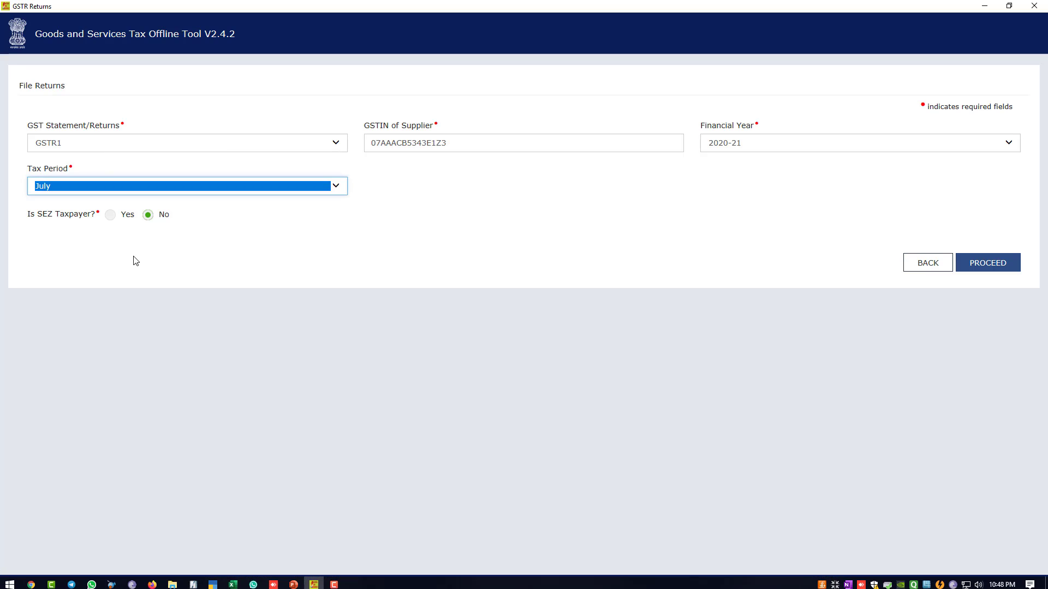
{"action": "left_click", "coordinate": [991, 272]}
{"action": "left_click", "coordinate": [552, 246]}
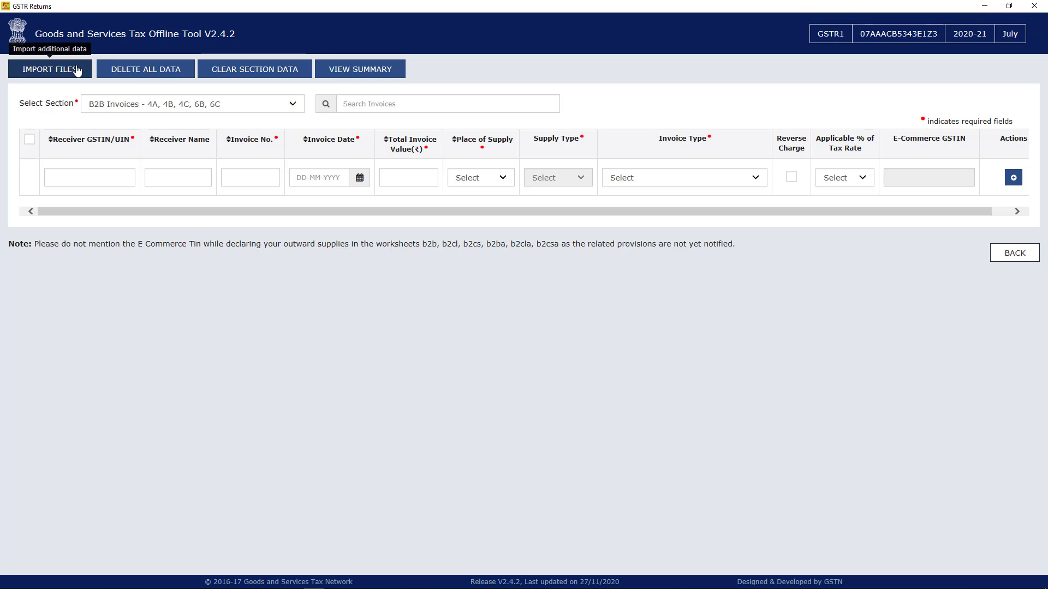
Step: Import all sections in one go from the July 2020-21 GSTR-1 .xls file on drive D:, and confirm saving the data
{"action": "left_click", "coordinate": [77, 70]}
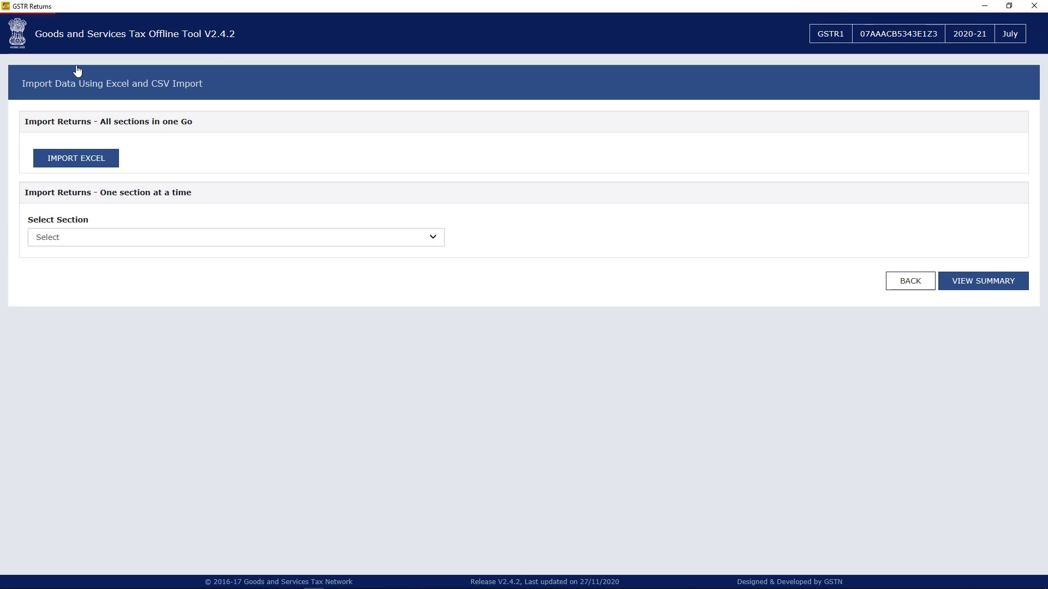
{"action": "left_click", "coordinate": [89, 159]}
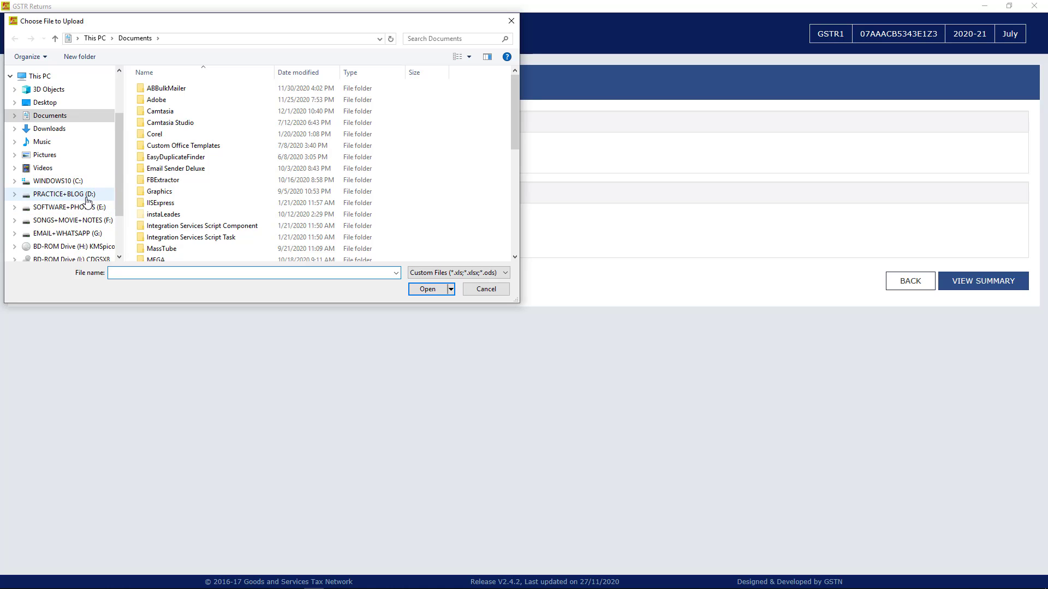
{"action": "left_click", "coordinate": [88, 195]}
{"action": "scroll", "coordinate": [250, 219], "scroll_direction": "down", "scroll_amount": 1}
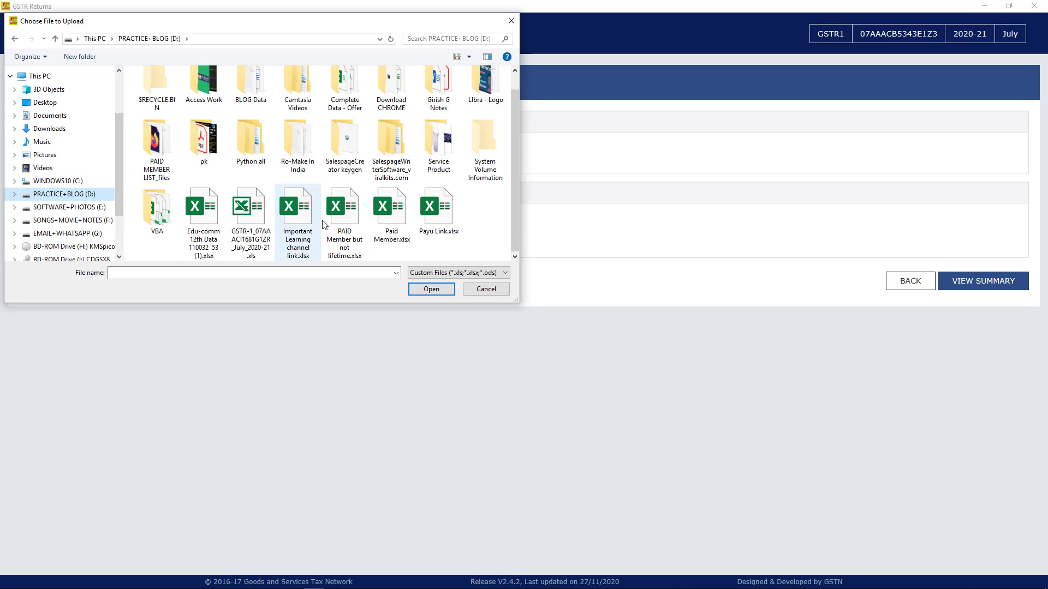
{"action": "left_click", "coordinate": [248, 219]}
{"action": "left_click", "coordinate": [431, 289]}
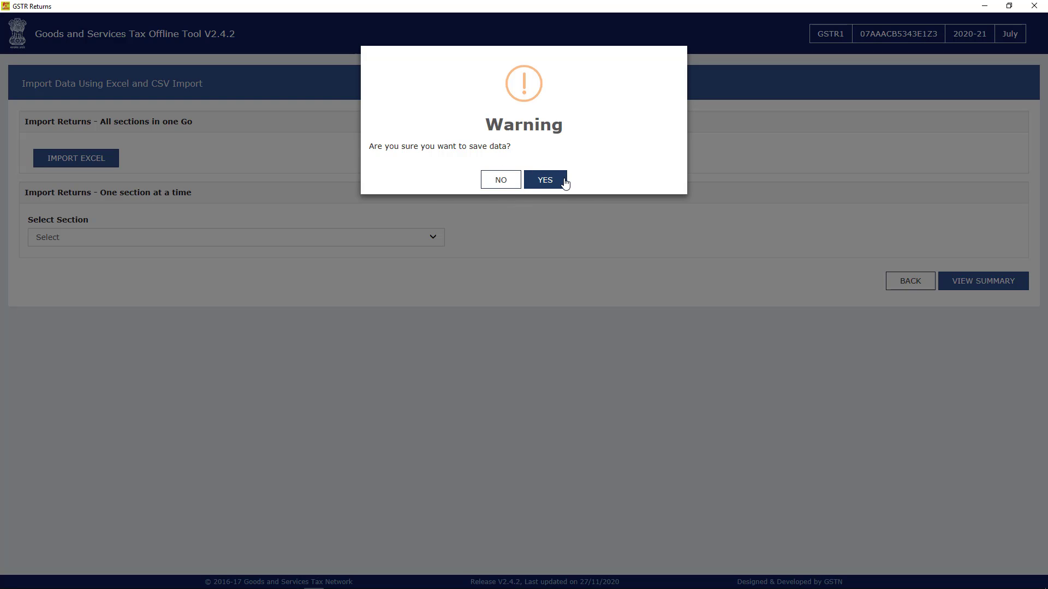
{"action": "left_click", "coordinate": [546, 180]}
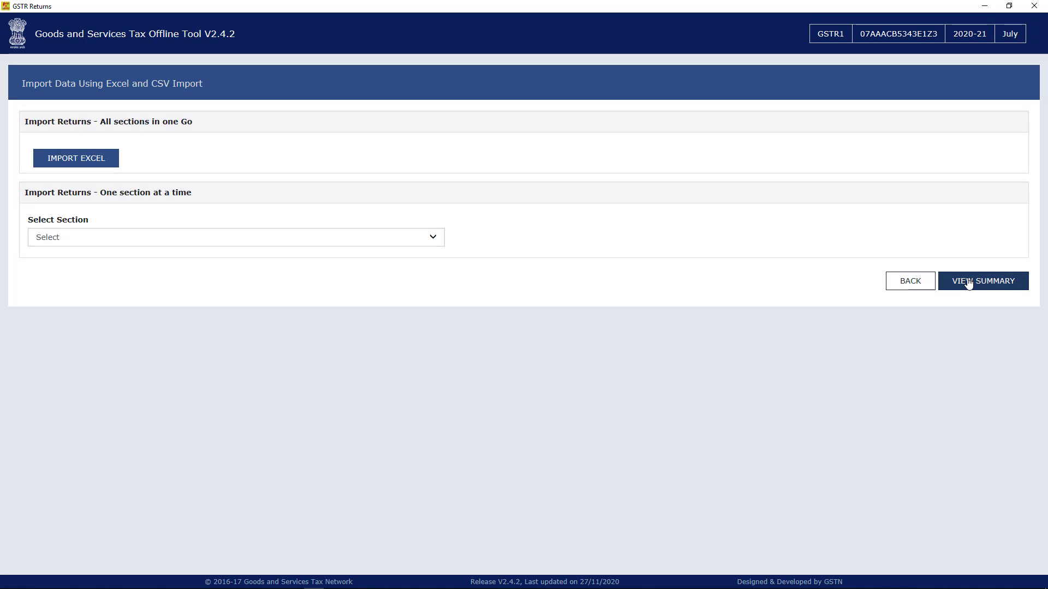
Step: From the return summary, generate the July GSTR-1 JSON file and save it to the Desktop
{"action": "left_click", "coordinate": [967, 283]}
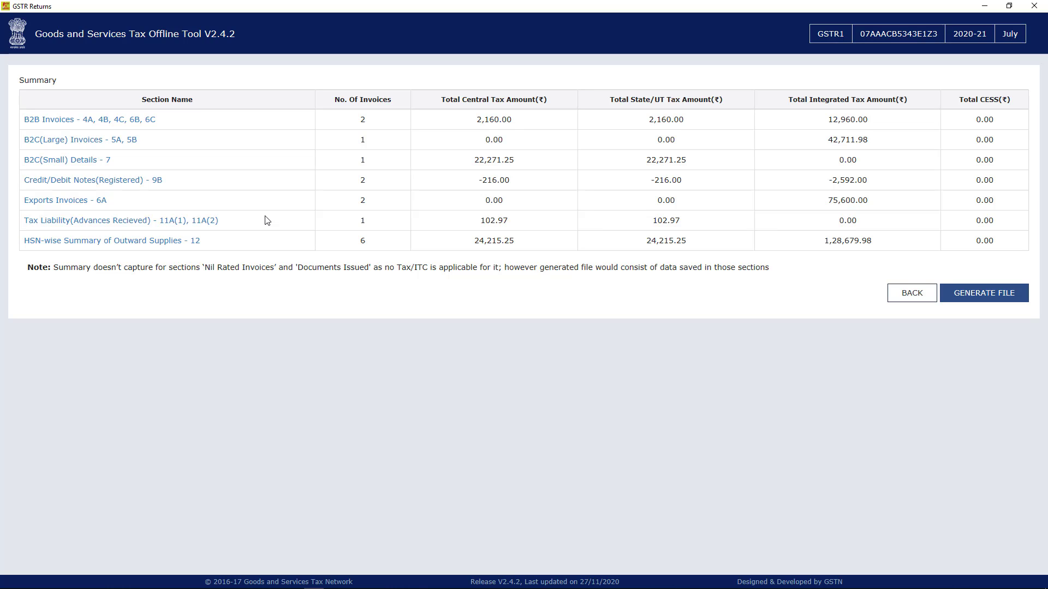
{"action": "left_click", "coordinate": [992, 298]}
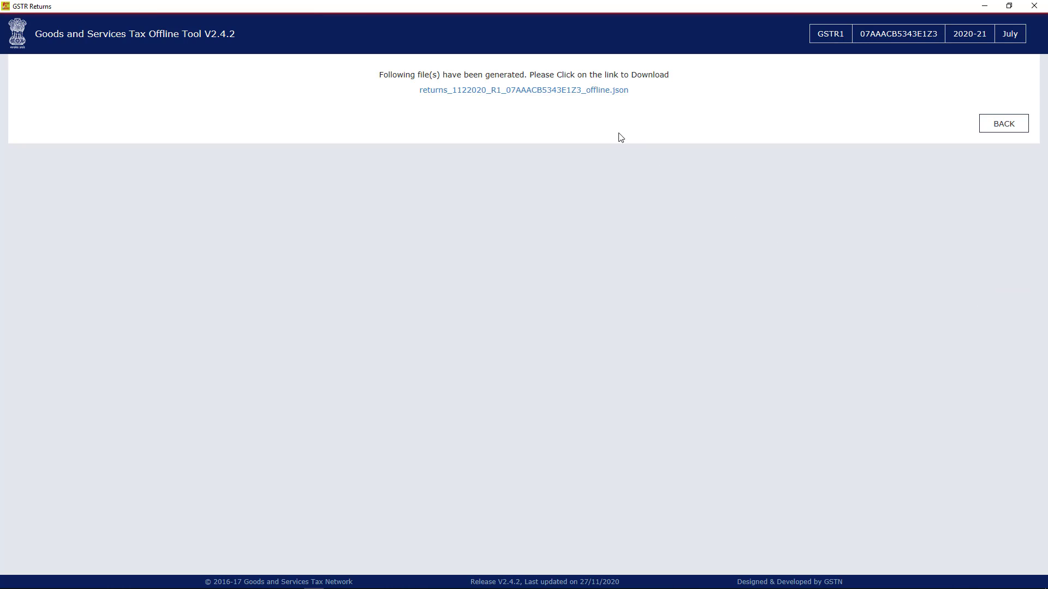
{"action": "left_click", "coordinate": [527, 90]}
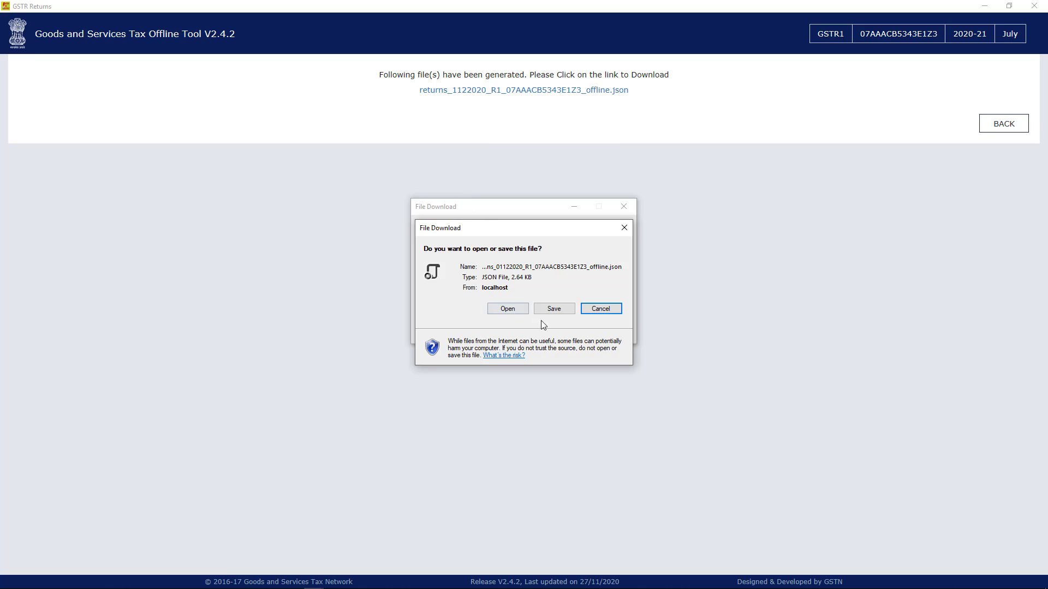
{"action": "left_click", "coordinate": [554, 304]}
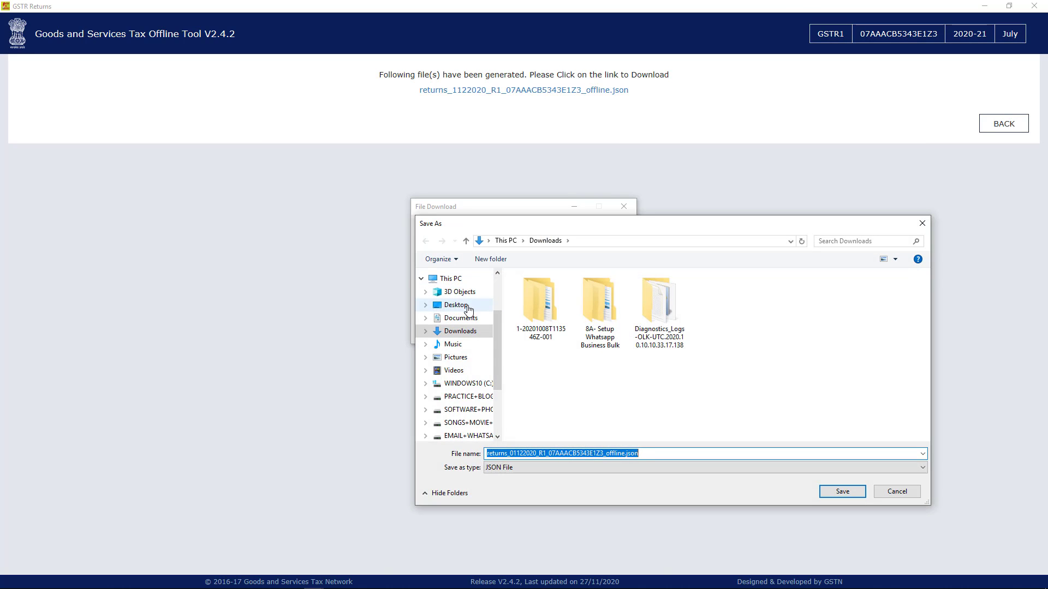
{"action": "left_click", "coordinate": [458, 305]}
{"action": "left_click", "coordinate": [621, 453]}
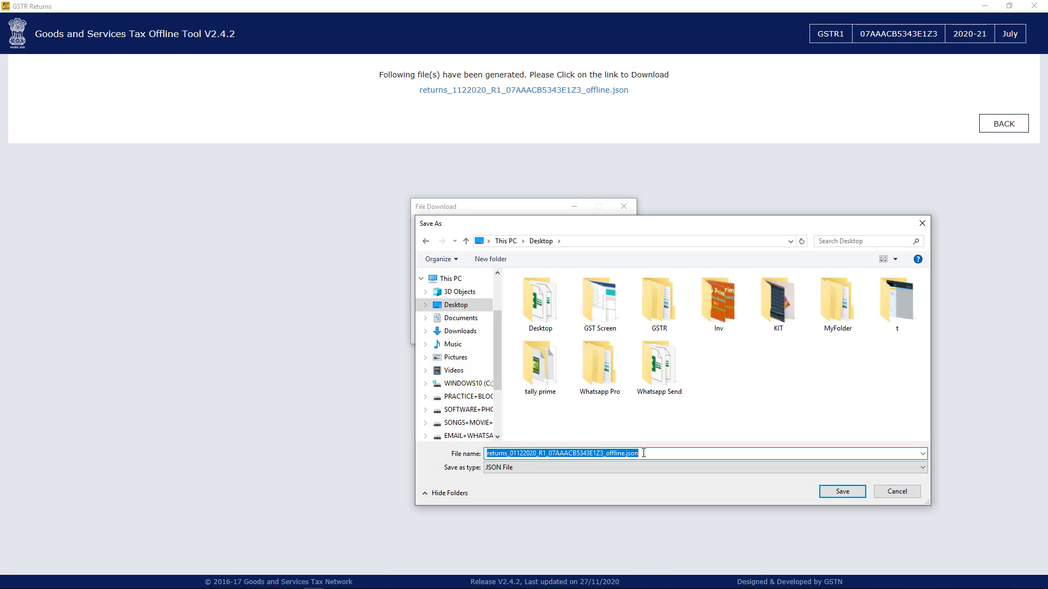
{"action": "type", "text": "jU"}
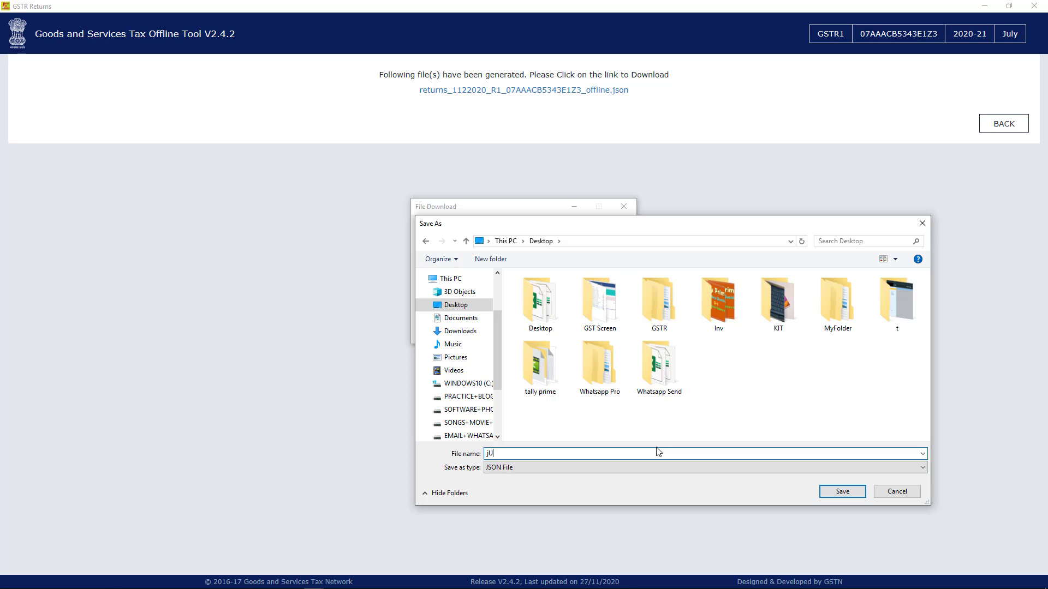
{"action": "type", "text": "LY m"}
{"action": "key", "text": "BackSpace"}
{"action": "key", "text": "BackSpace"}
{"action": "key", "text": "BackSpace"}
{"action": "key", "text": "BackSpace"}
{"action": "key", "text": "BackSpace"}
{"action": "key", "text": "BackSpace"}
{"action": "key", "text": "Return"}
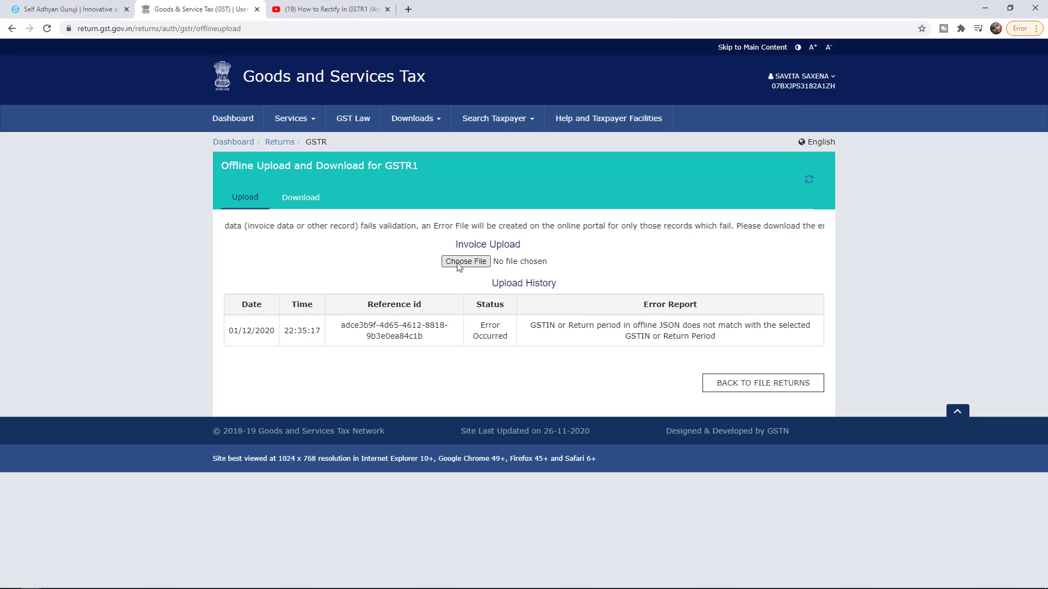
Step: On the GST portal, find the December 2020-21 returns, open GSTR-1 for online preparation, and review its invoice sections
{"action": "left_click", "coordinate": [273, 143]}
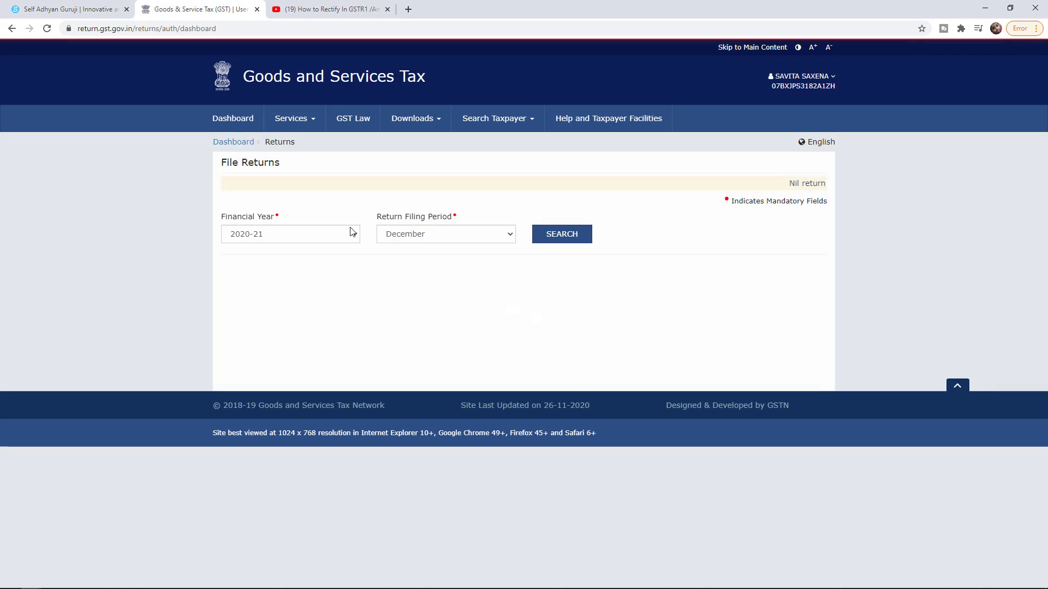
{"action": "left_click", "coordinate": [551, 237]}
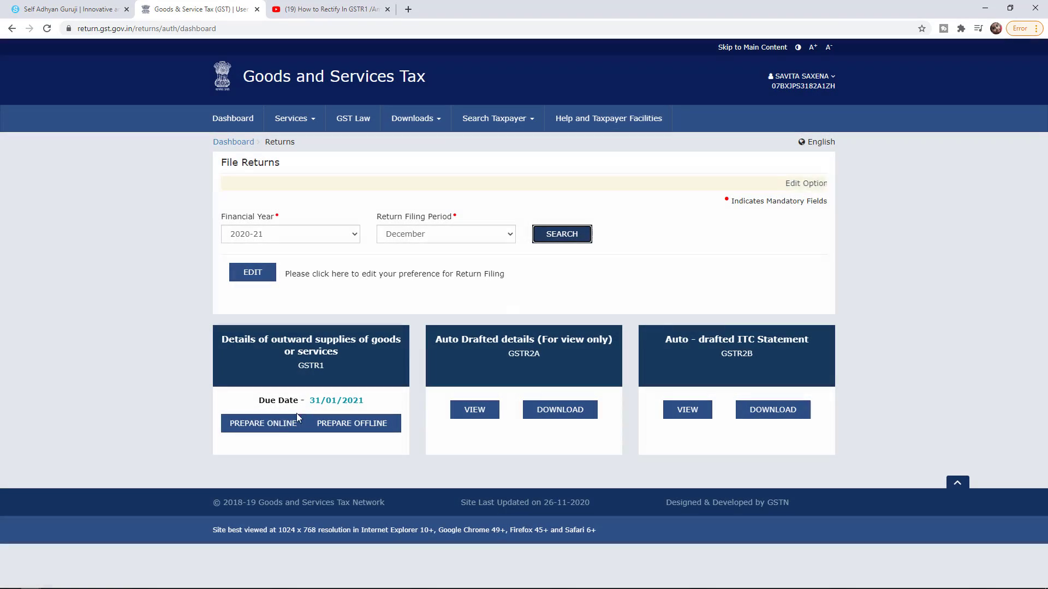
{"action": "left_click", "coordinate": [267, 427]}
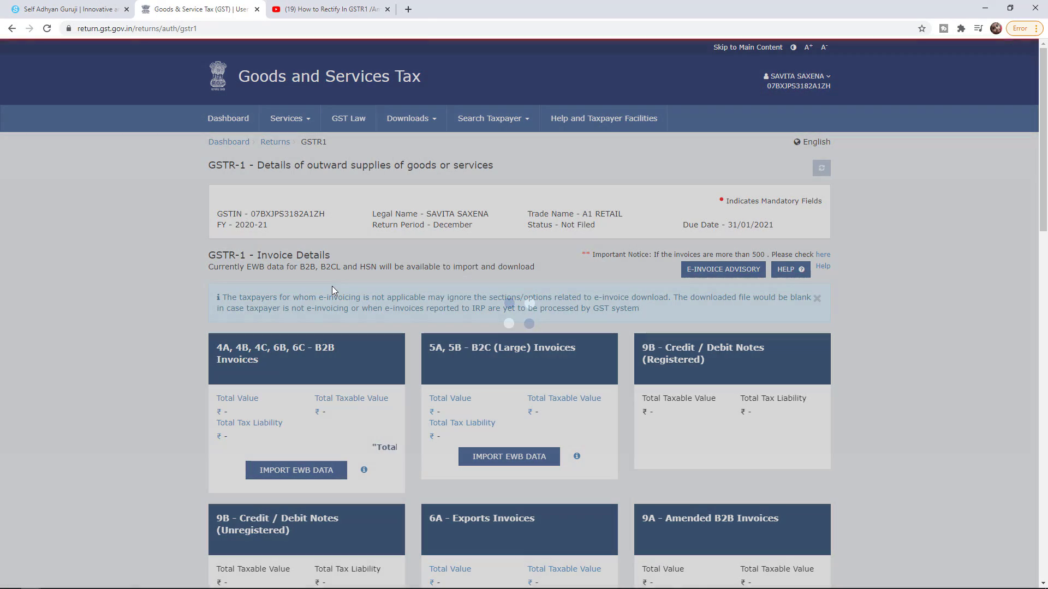
{"action": "scroll", "coordinate": [333, 286], "scroll_direction": "down", "scroll_amount": 2}
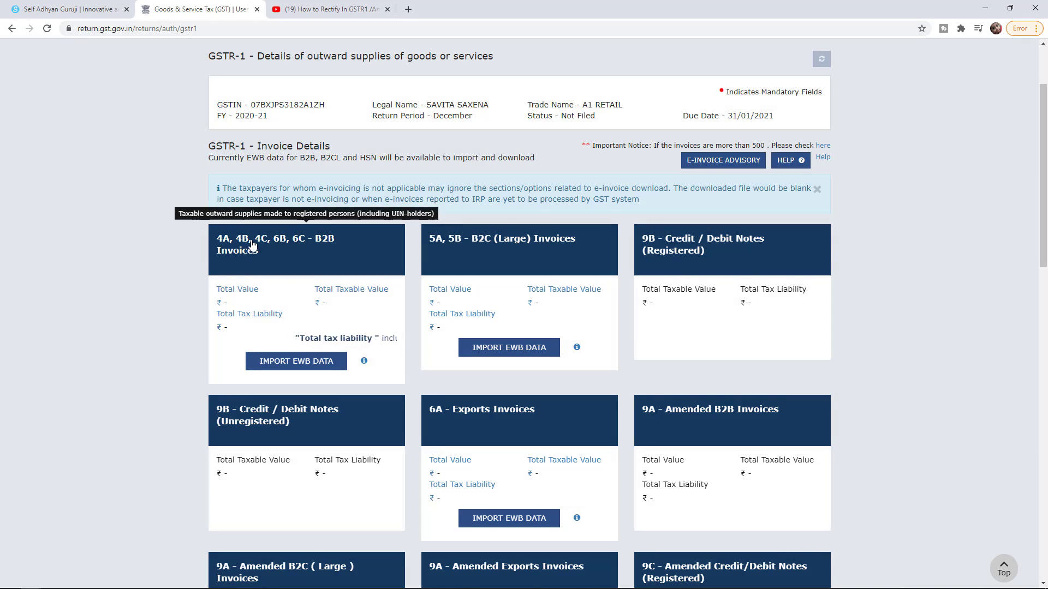
{"action": "scroll", "coordinate": [244, 136], "scroll_direction": "down", "scroll_amount": 2}
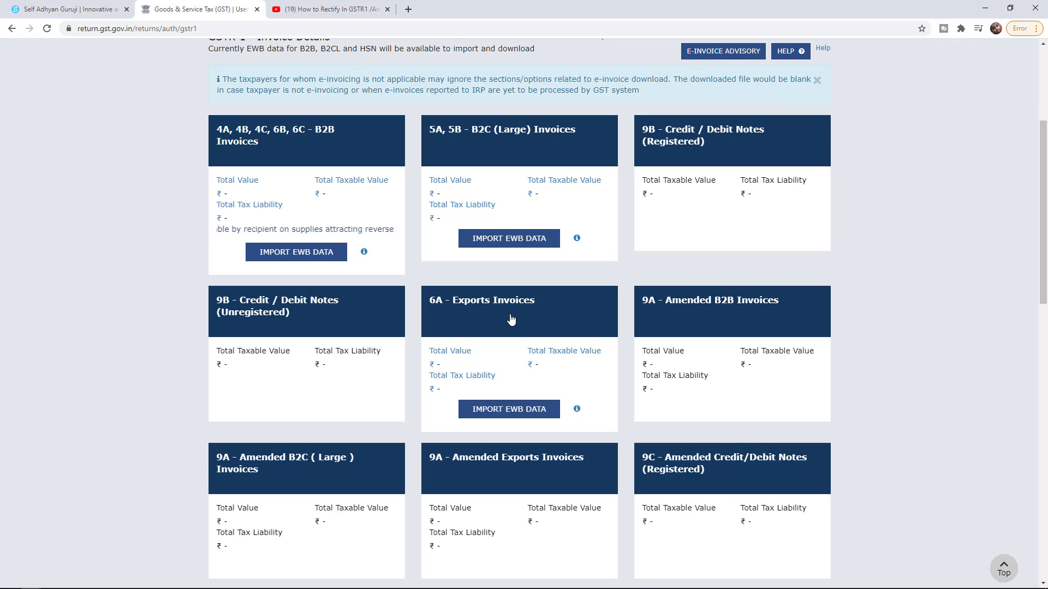
Step: Examine the invoice number, total value and POS fields of a new B2B invoice, and return to GSTR-1 without saving
{"action": "left_click", "coordinate": [302, 146]}
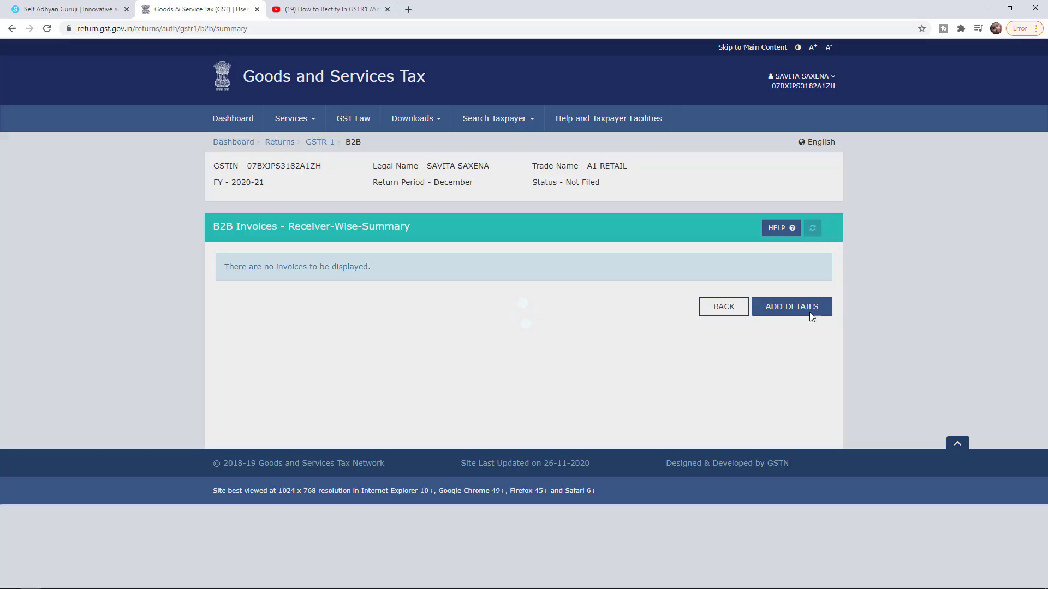
{"action": "left_click", "coordinate": [808, 310]}
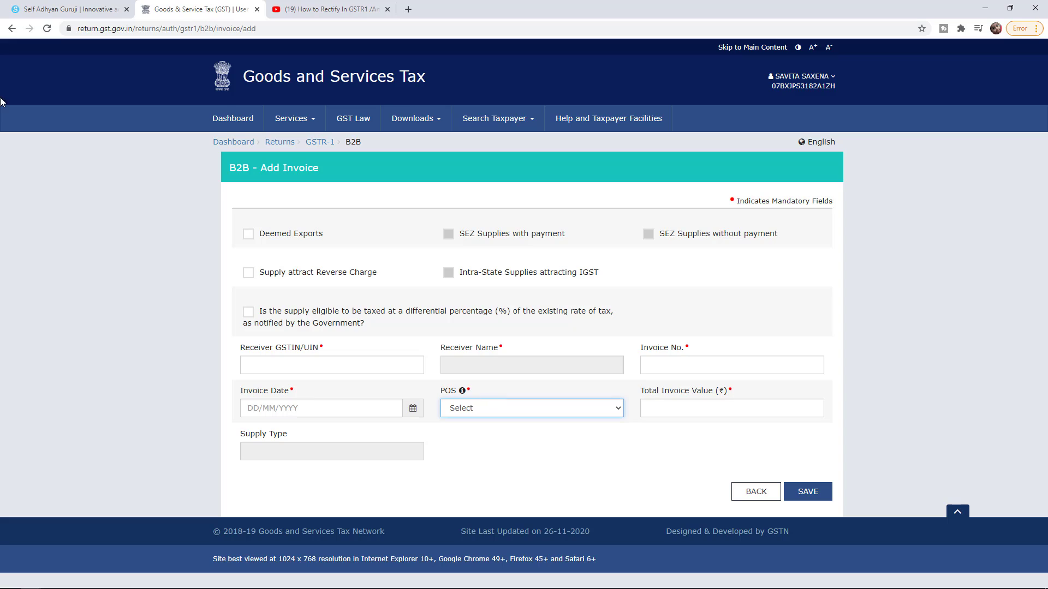
{"action": "left_click", "coordinate": [706, 363]}
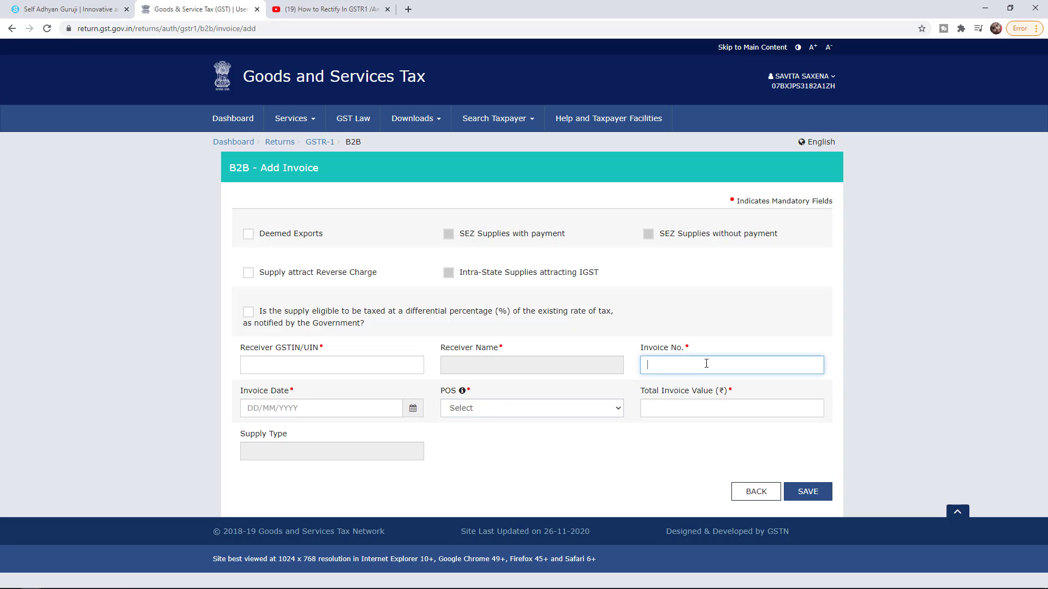
{"action": "left_click", "coordinate": [685, 408]}
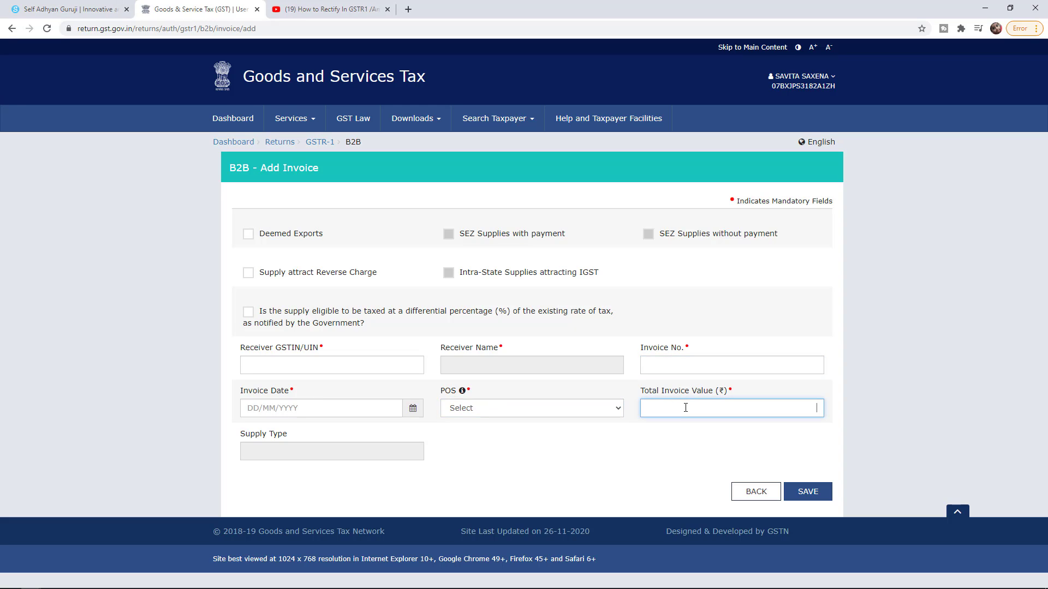
{"action": "left_click", "coordinate": [584, 411]}
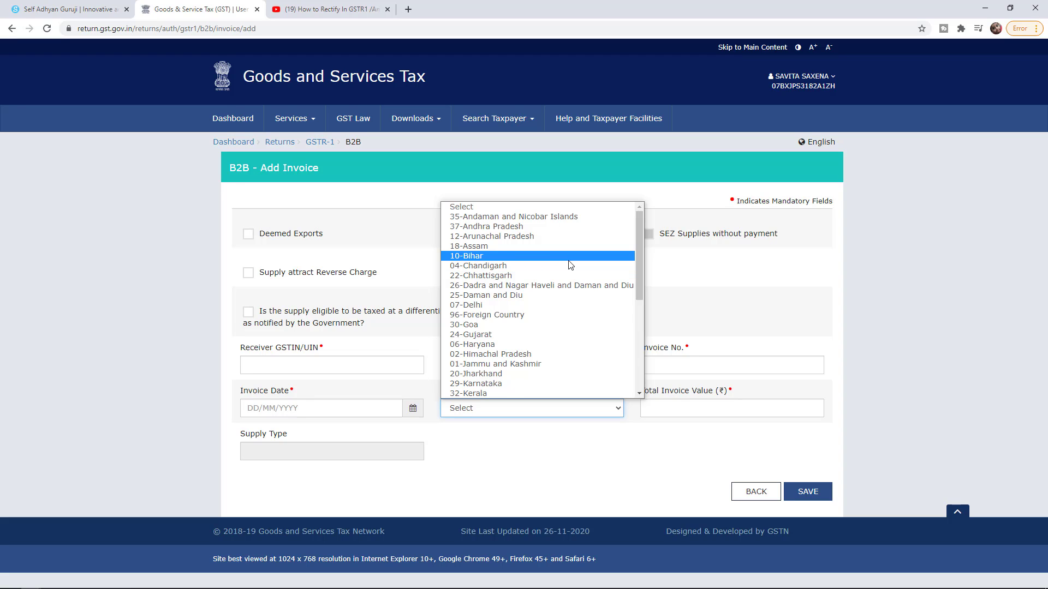
{"action": "scroll", "coordinate": [573, 273], "scroll_direction": "down", "scroll_amount": 4}
{"action": "left_click", "coordinate": [565, 457]}
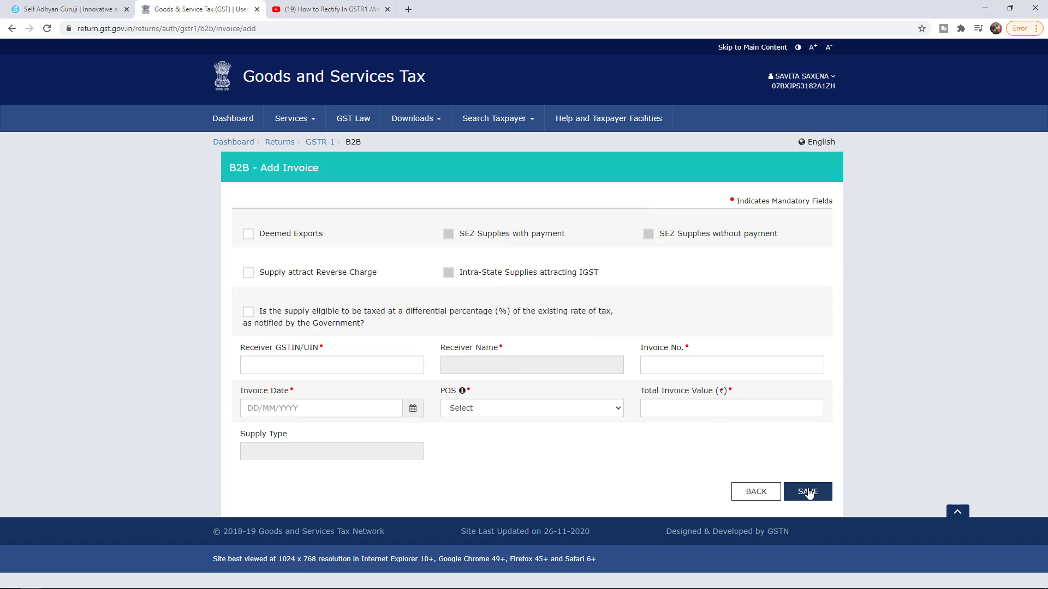
{"action": "left_click", "coordinate": [768, 493]}
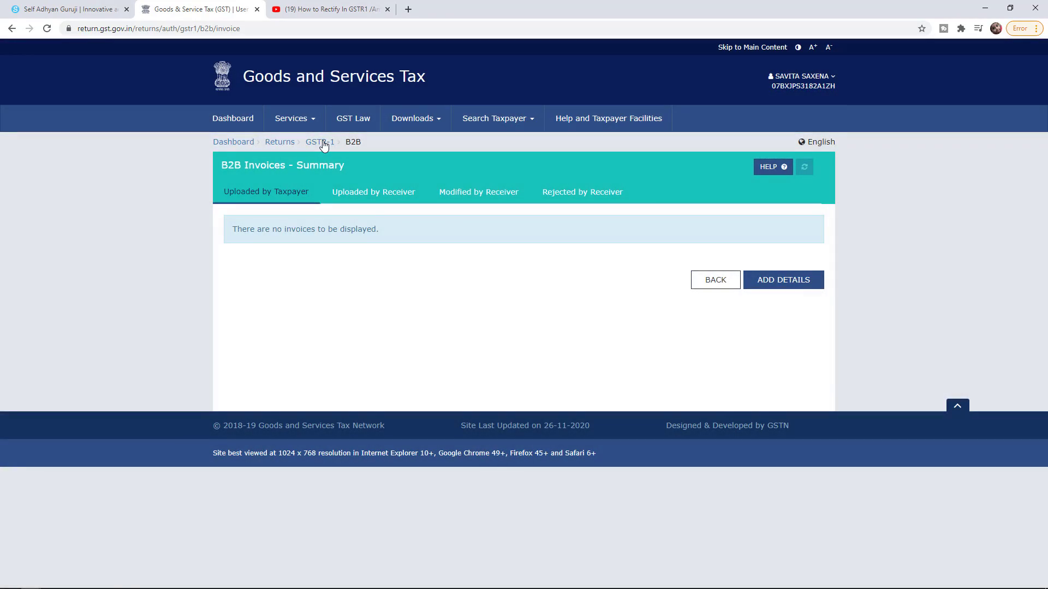
{"action": "left_click", "coordinate": [323, 143]}
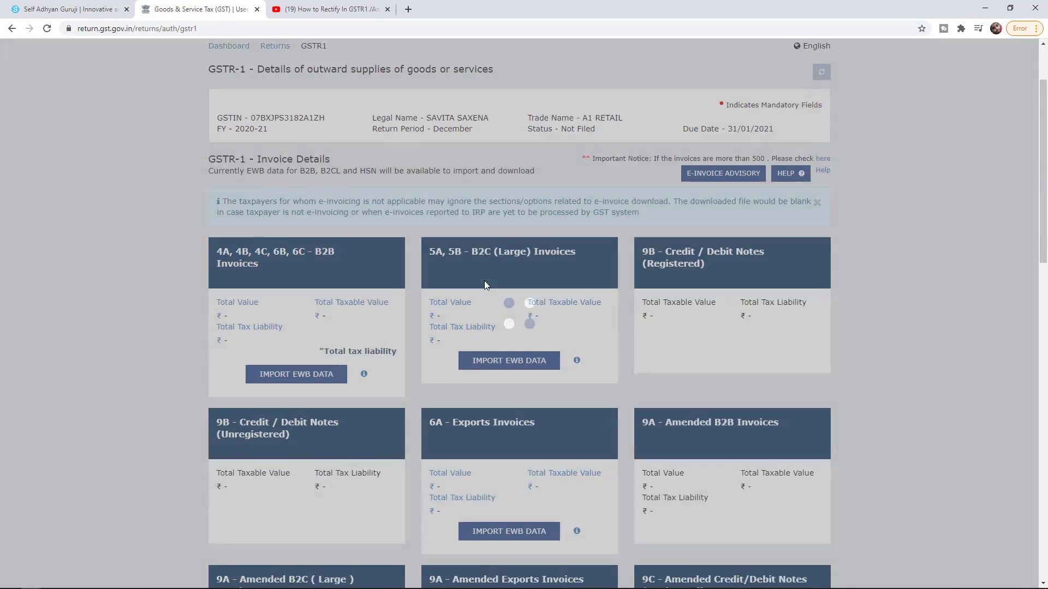
Step: Check the B2C (Large) invoices summary and the remaining GSTR-1 sections, and return to the File Returns page
{"action": "left_click", "coordinate": [505, 245]}
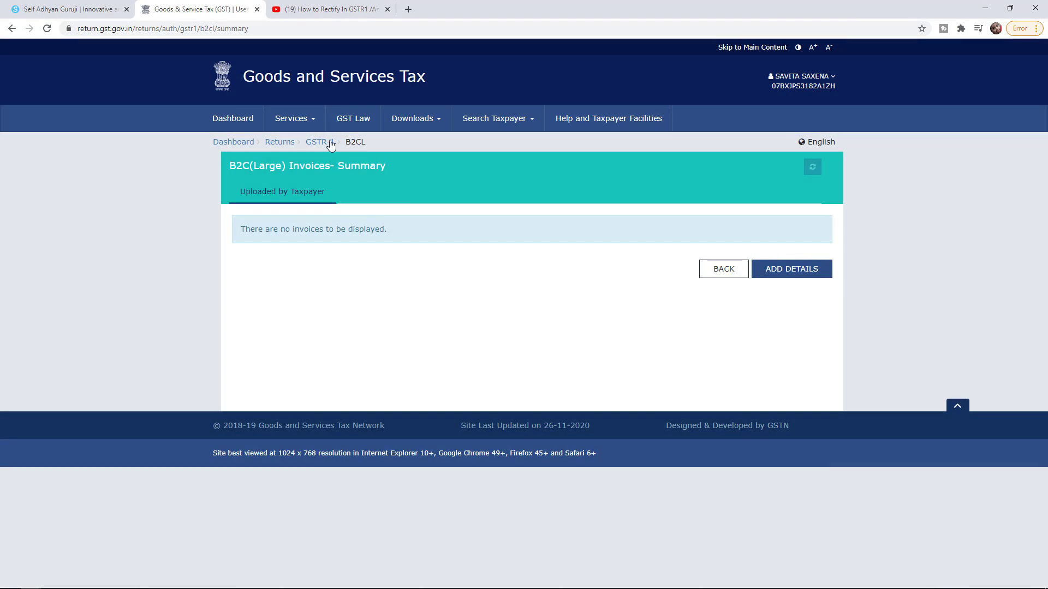
{"action": "left_click", "coordinate": [330, 143]}
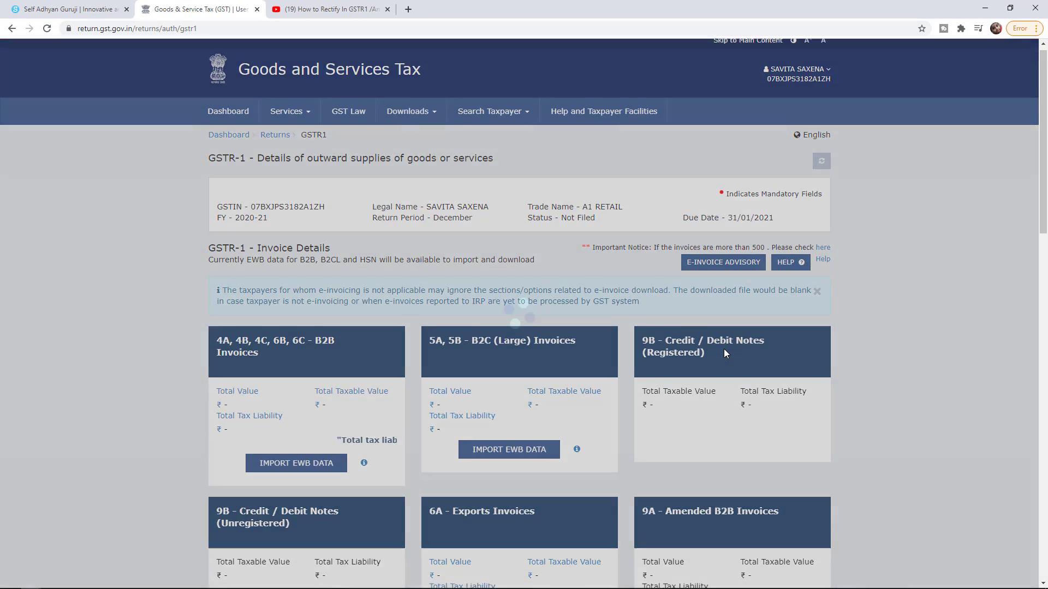
{"action": "scroll", "coordinate": [722, 248], "scroll_direction": "down", "scroll_amount": 2}
{"action": "scroll", "coordinate": [704, 229], "scroll_direction": "down", "scroll_amount": 3}
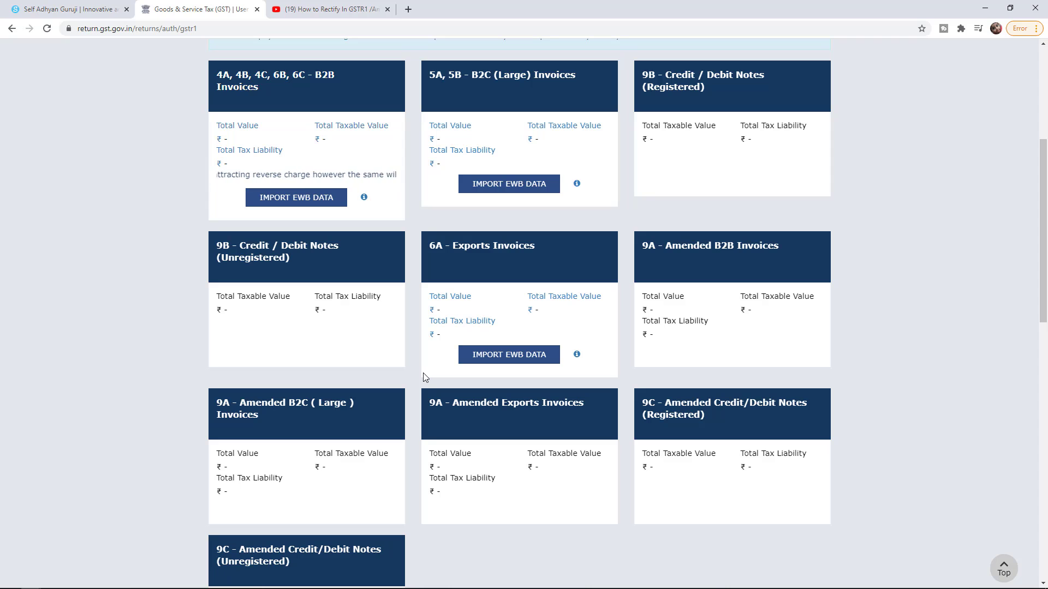
{"action": "scroll", "coordinate": [424, 374], "scroll_direction": "up", "scroll_amount": 2}
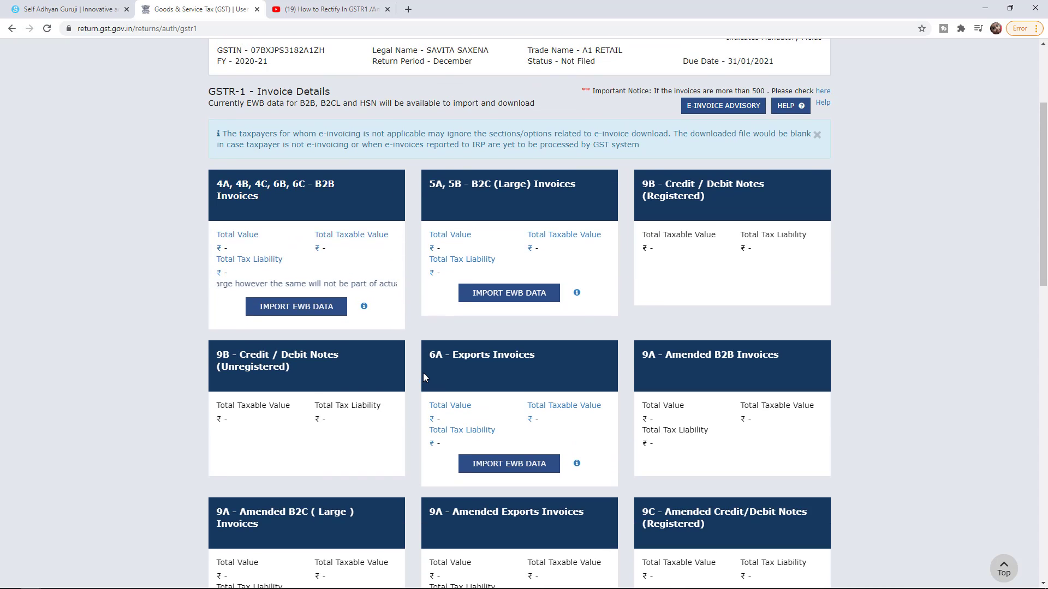
{"action": "scroll", "coordinate": [423, 372], "scroll_direction": "up", "scroll_amount": 3}
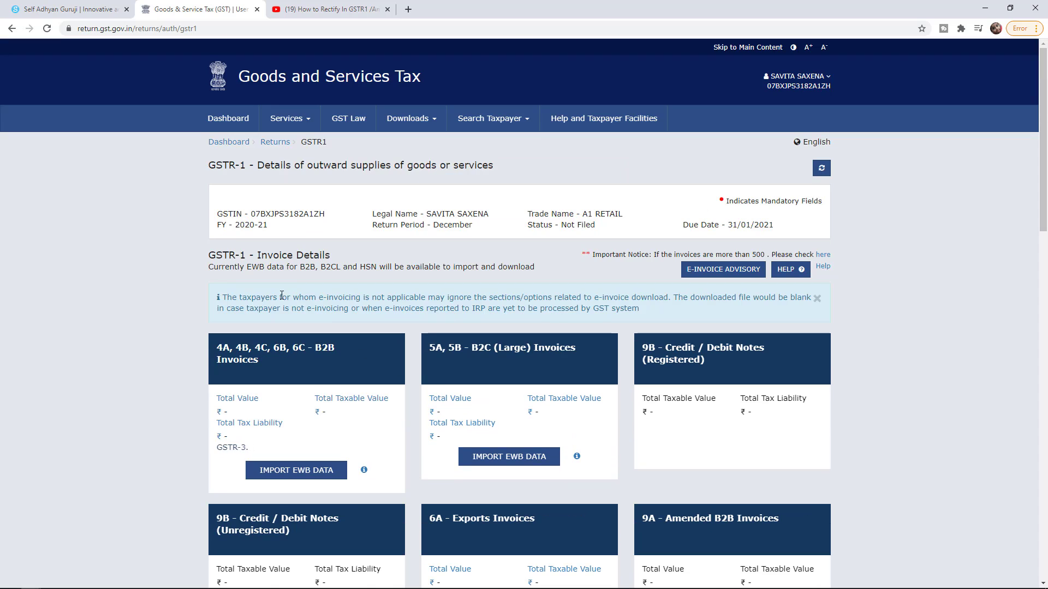
{"action": "left_click", "coordinate": [270, 143]}
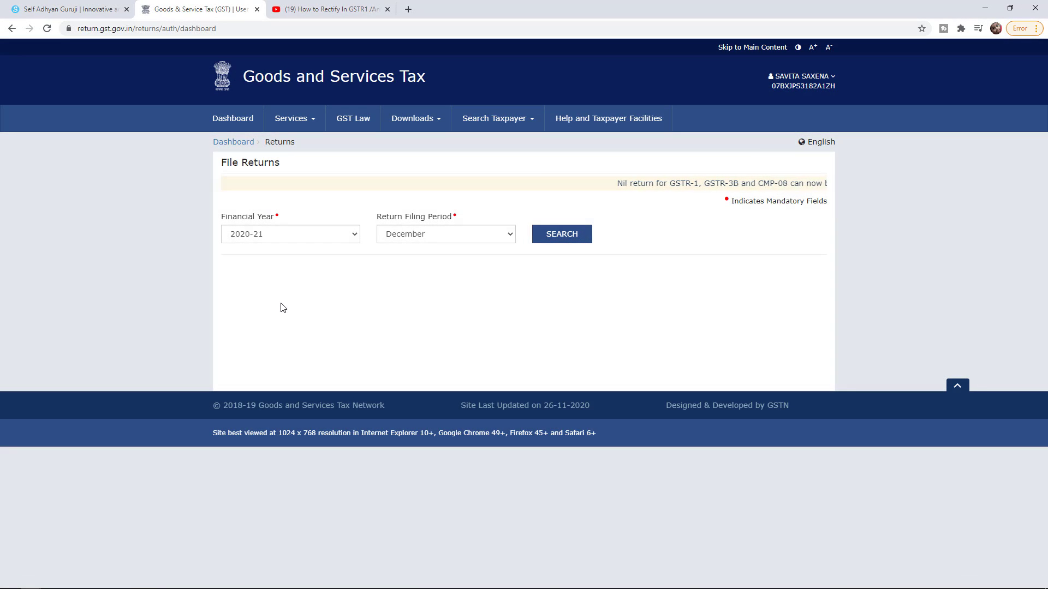
Step: Switch to the Excel sales workbook and examine invoice GTI-01's GSTIN, tax details, sales ledger name and nature of transaction
{"action": "key", "text": "alt+Tab"}
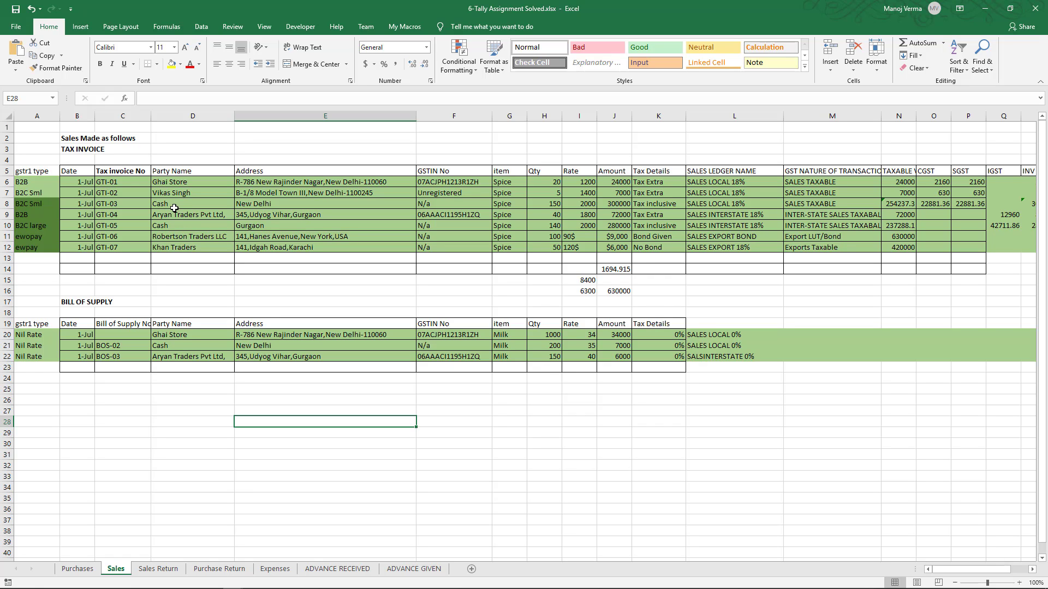
{"action": "left_click", "coordinate": [444, 184]}
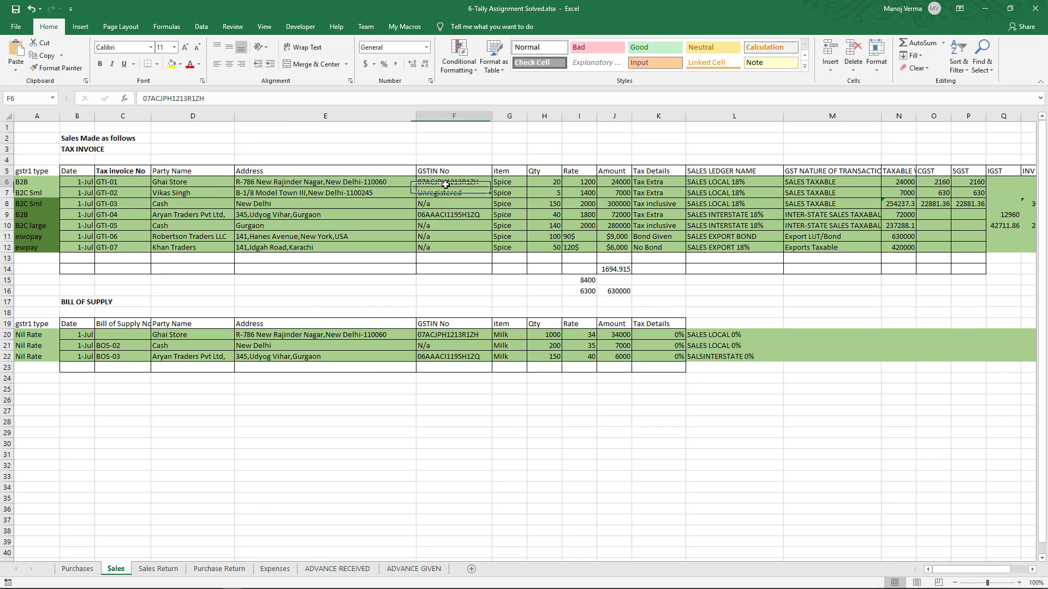
{"action": "left_click", "coordinate": [642, 182]}
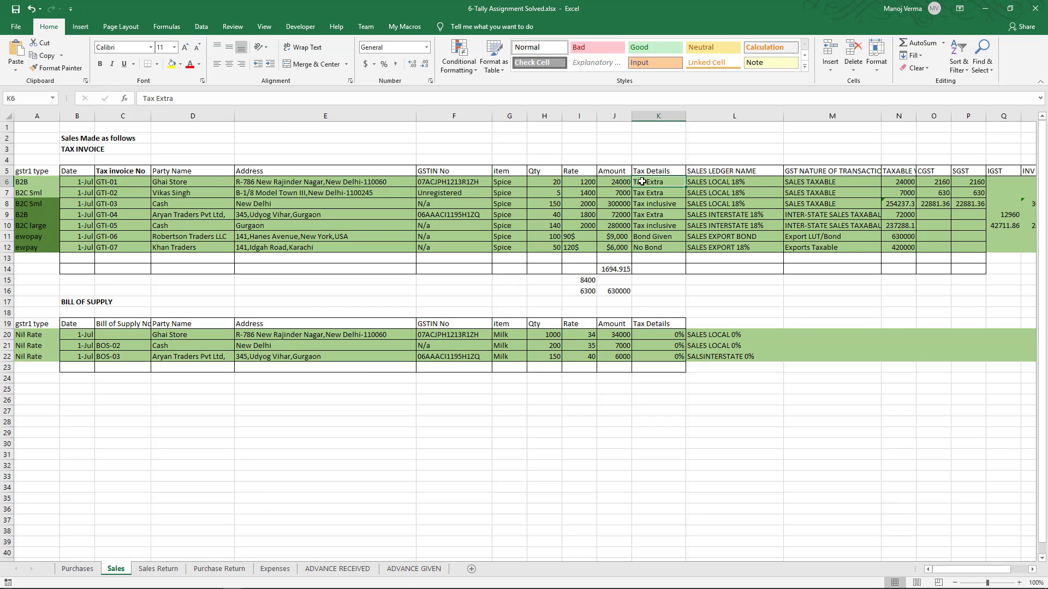
{"action": "left_click", "coordinate": [745, 181]}
{"action": "left_click", "coordinate": [810, 181]}
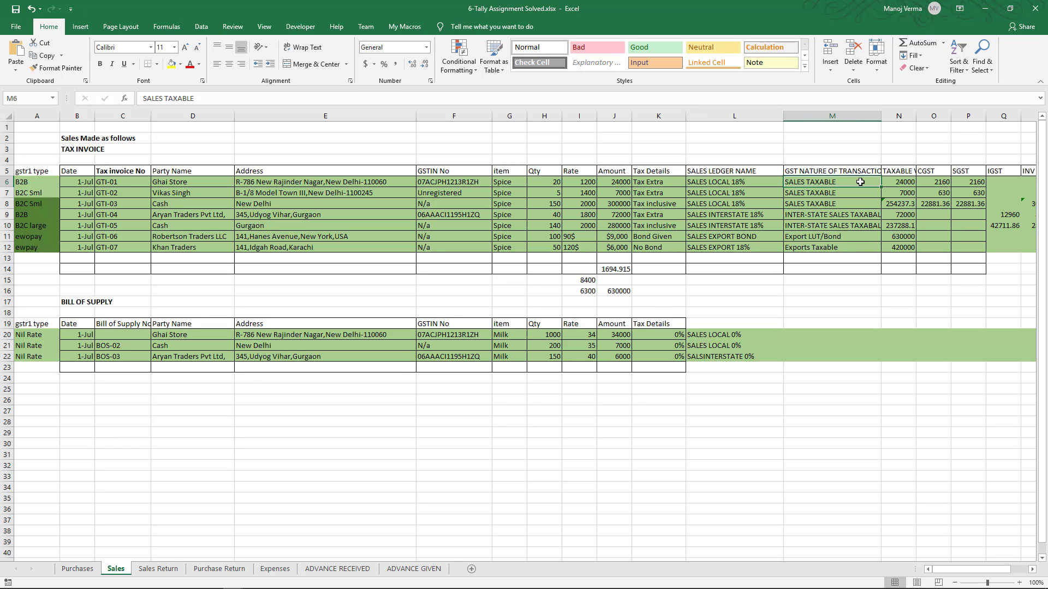
Step: Examine invoice GTI-01's rate and the gstr1 type entries for tax invoices GTI-01 through GTI-07
{"action": "left_click", "coordinate": [579, 184]}
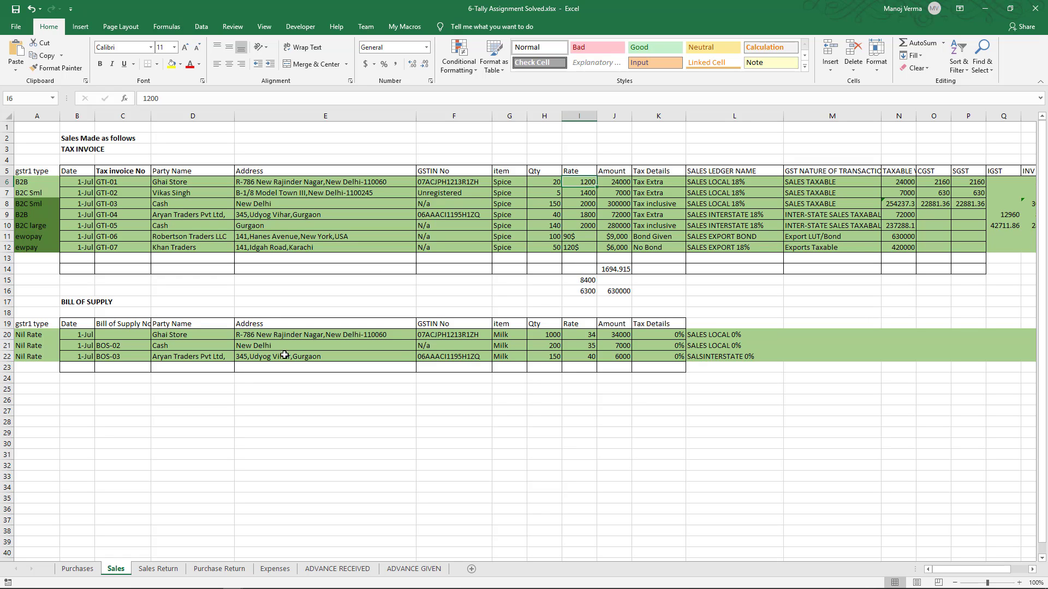
{"action": "left_click", "coordinate": [34, 180]}
{"action": "key", "text": "shift+Down"}
{"action": "key", "text": "shift+Down"}
{"action": "key", "text": "shift+Down"}
{"action": "key", "text": "shift+Down"}
{"action": "key", "text": "shift+Down"}
{"action": "key", "text": "shift+Down"}
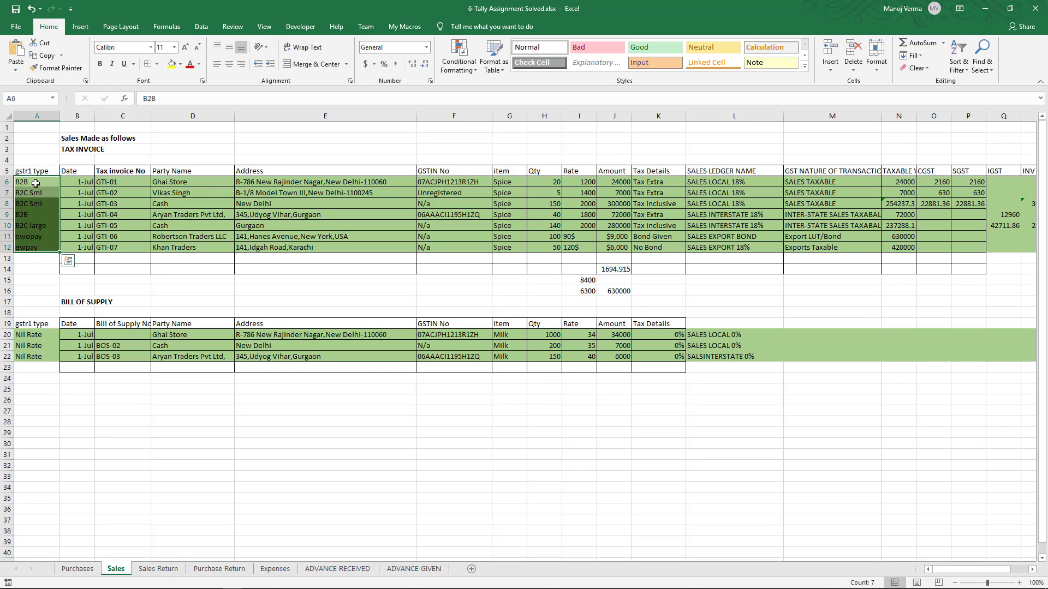
Step: Check the individual gstr1 type classifications of tax invoices GTI-01 to GTI-04, distinguishing B2B from B2C small sales
{"action": "left_click", "coordinate": [34, 183]}
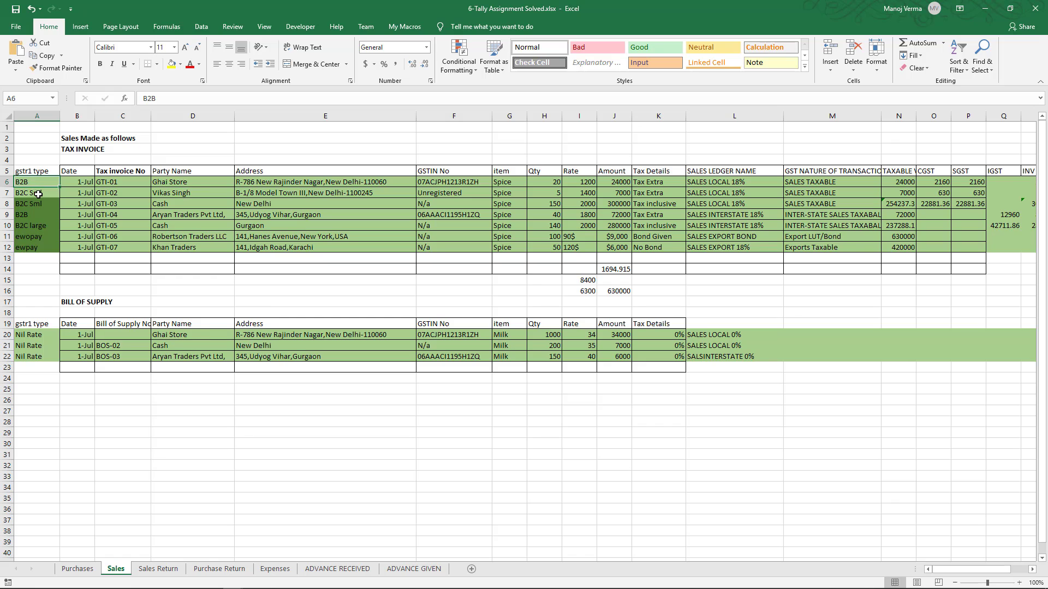
{"action": "left_click", "coordinate": [38, 194]}
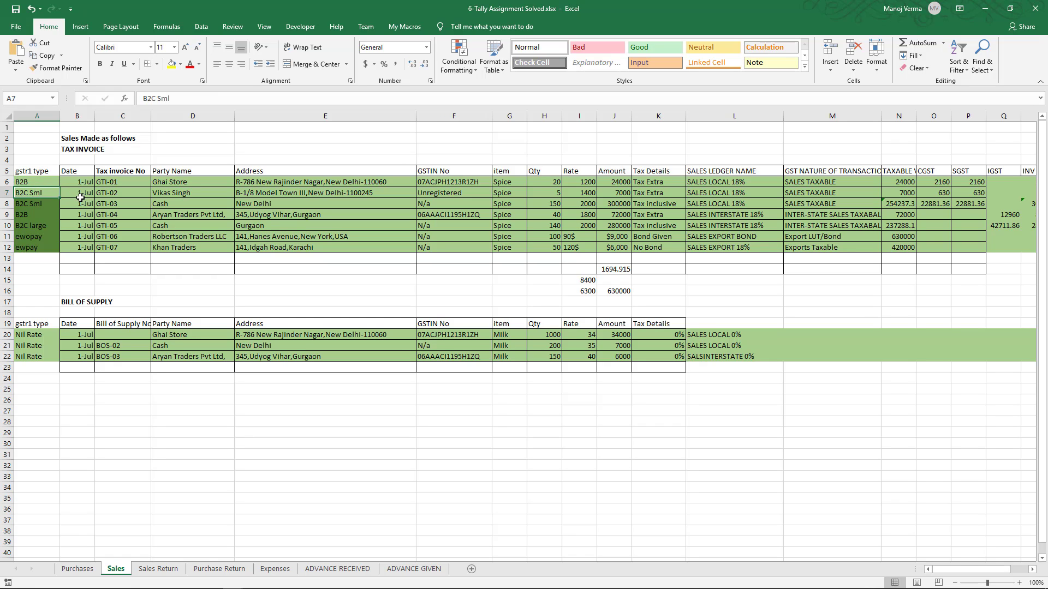
{"action": "left_click", "coordinate": [48, 204]}
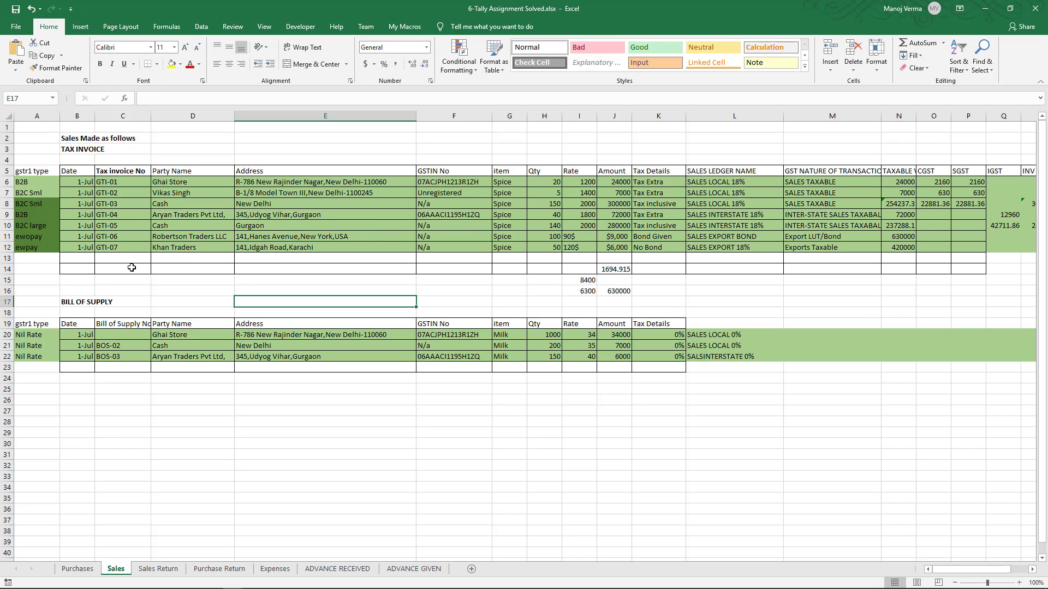
{"action": "left_click", "coordinate": [32, 214]}
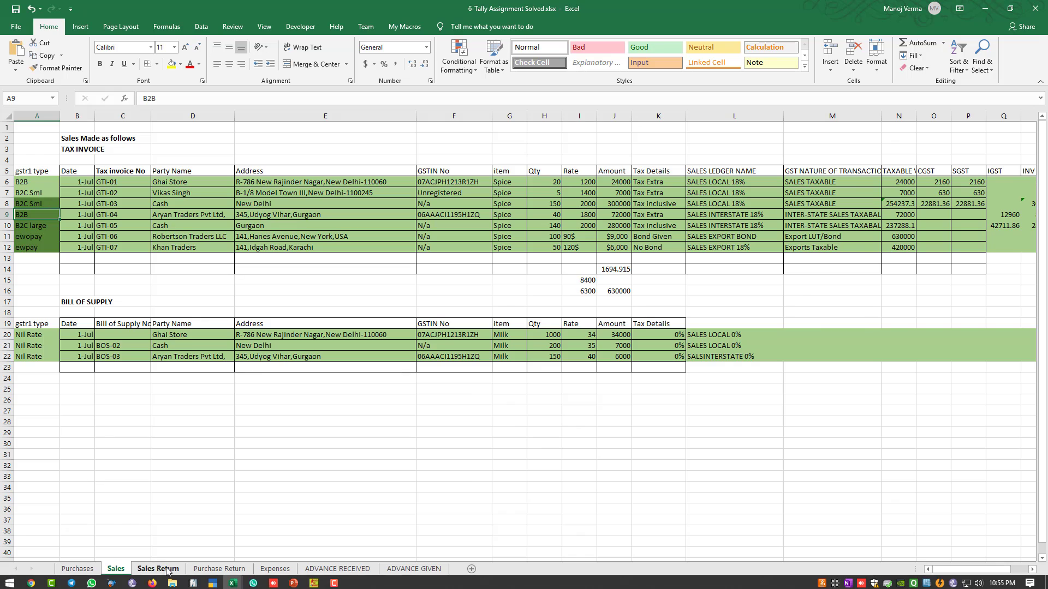
{"action": "left_click", "coordinate": [189, 454]}
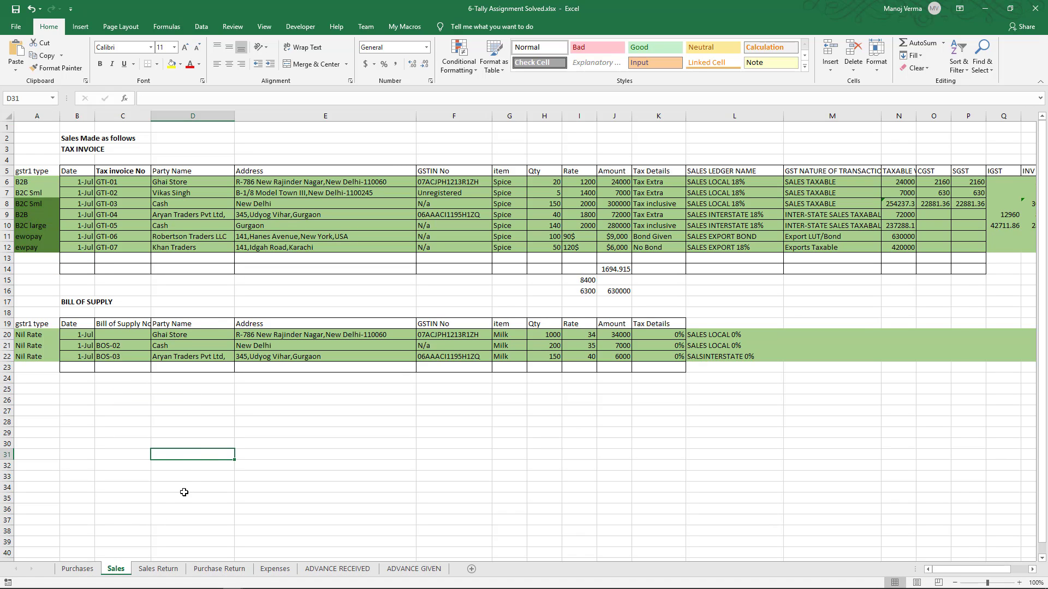